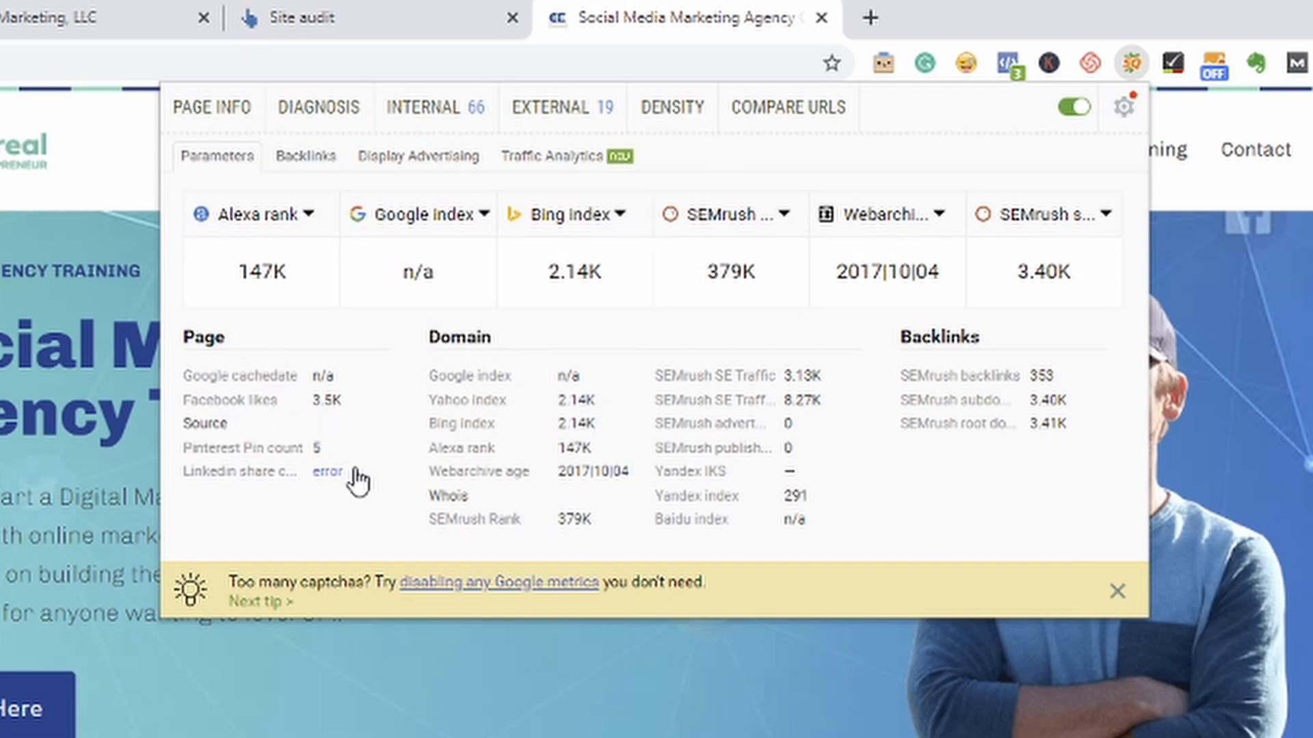
Step: Review SEOquake's page SEO audit and the 66-link internal links report for cerealentrepreneur.academy, then close the report
{"action": "left_click", "coordinate": [283, 111]}
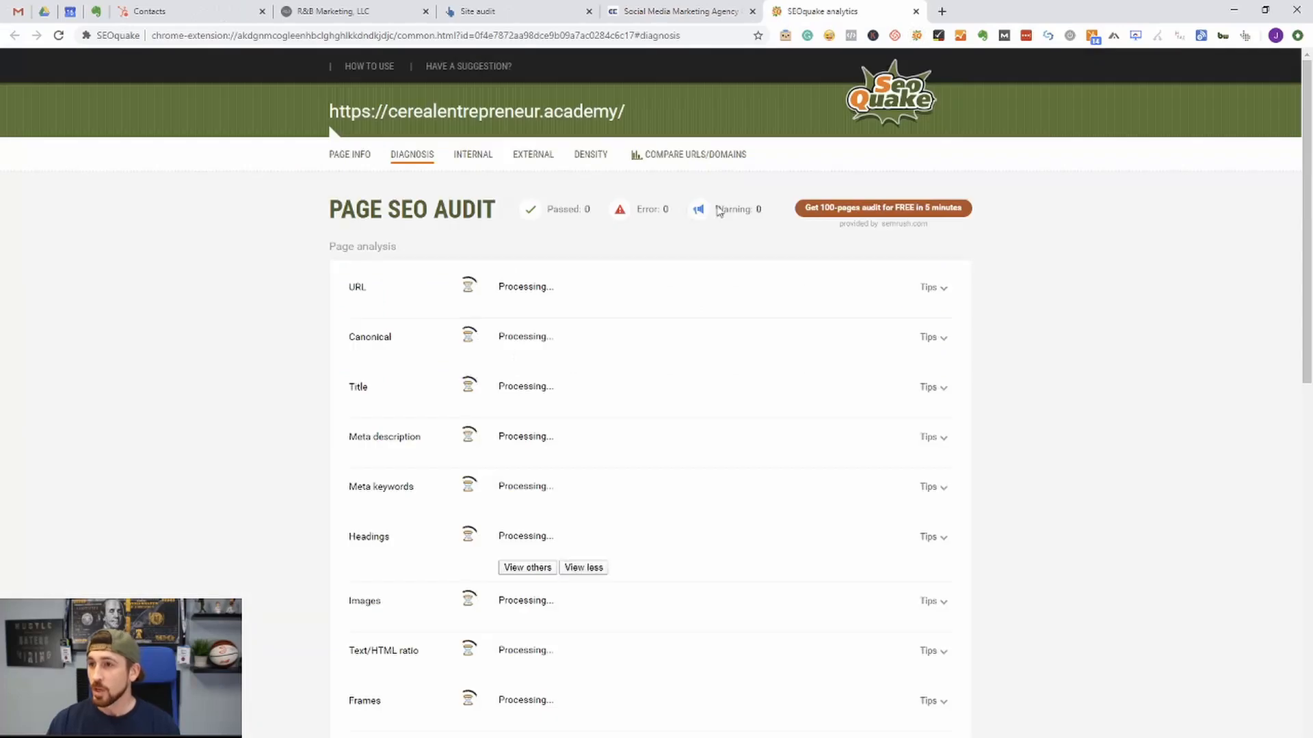
{"action": "scroll", "coordinate": [590, 304], "scroll_direction": "down", "scroll_amount": 4}
{"action": "scroll", "coordinate": [577, 326], "scroll_direction": "down", "scroll_amount": 3}
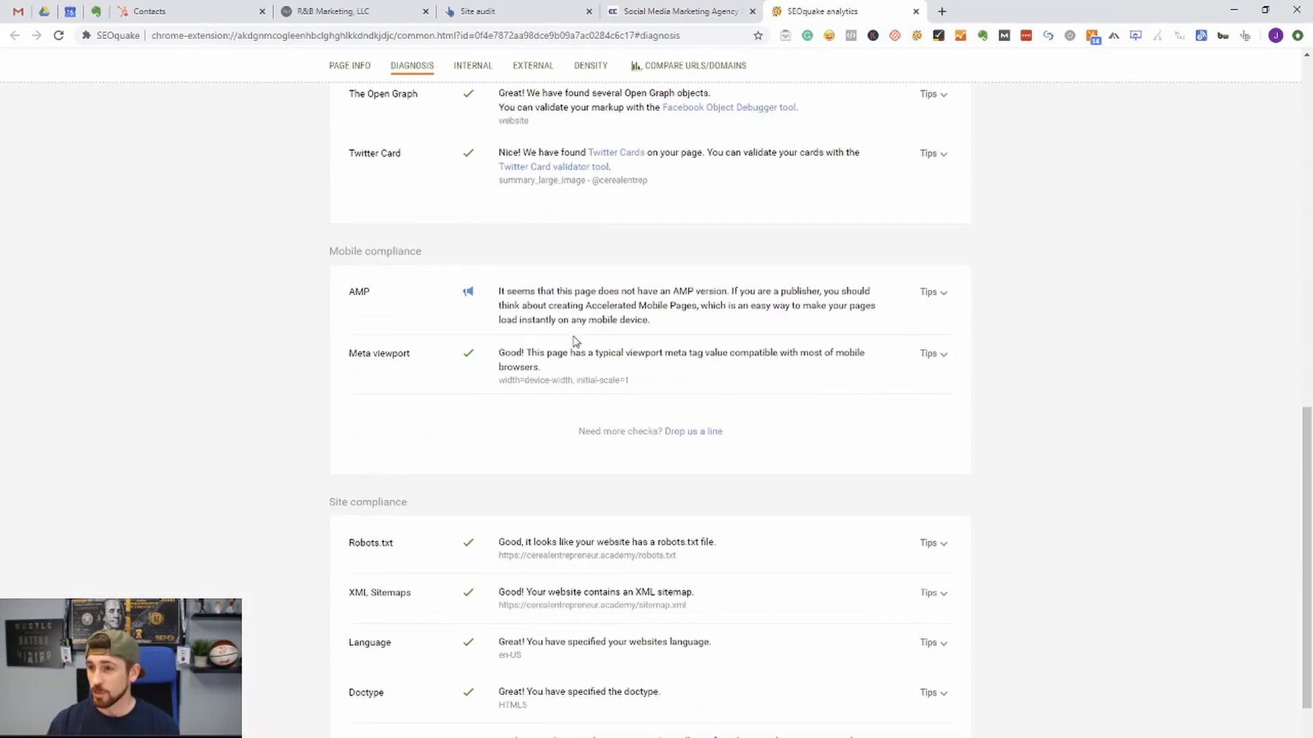
{"action": "scroll", "coordinate": [572, 344], "scroll_direction": "down", "scroll_amount": 2}
{"action": "scroll", "coordinate": [541, 414], "scroll_direction": "up", "scroll_amount": 5}
{"action": "scroll", "coordinate": [542, 414], "scroll_direction": "up", "scroll_amount": 10}
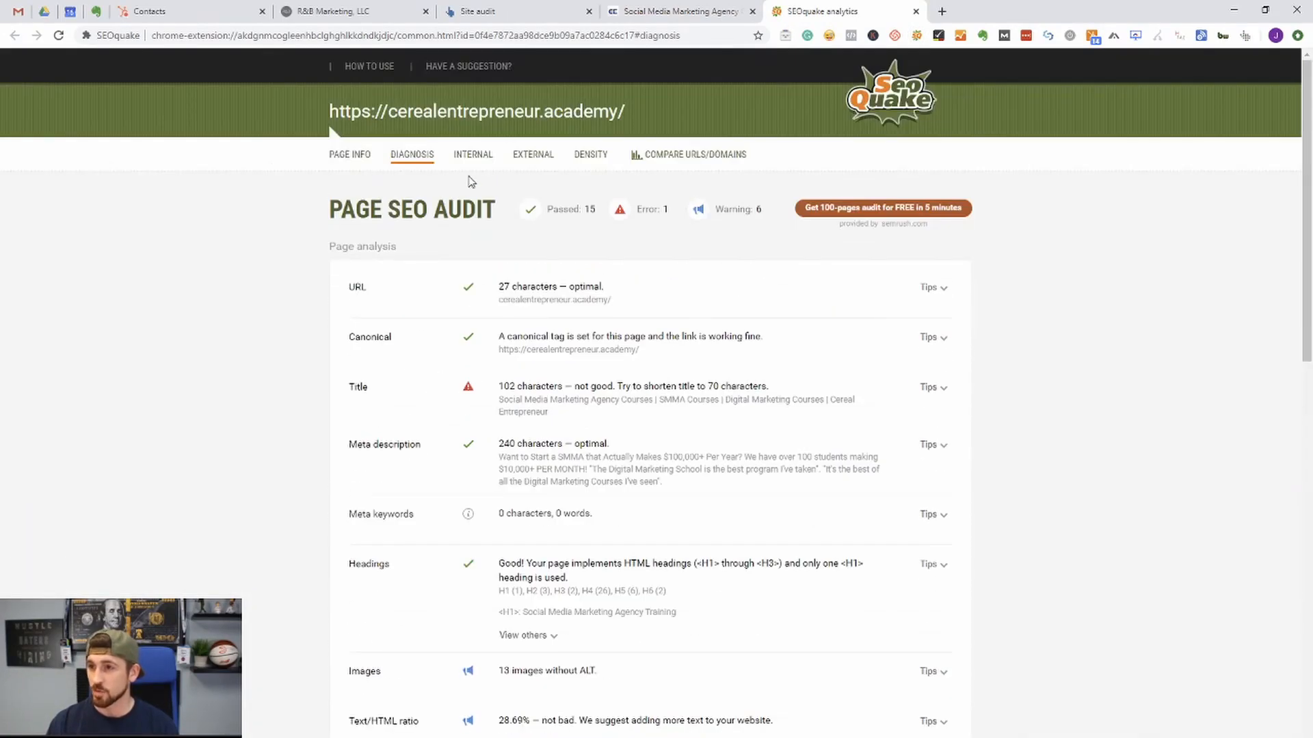
{"action": "left_click", "coordinate": [718, 11]}
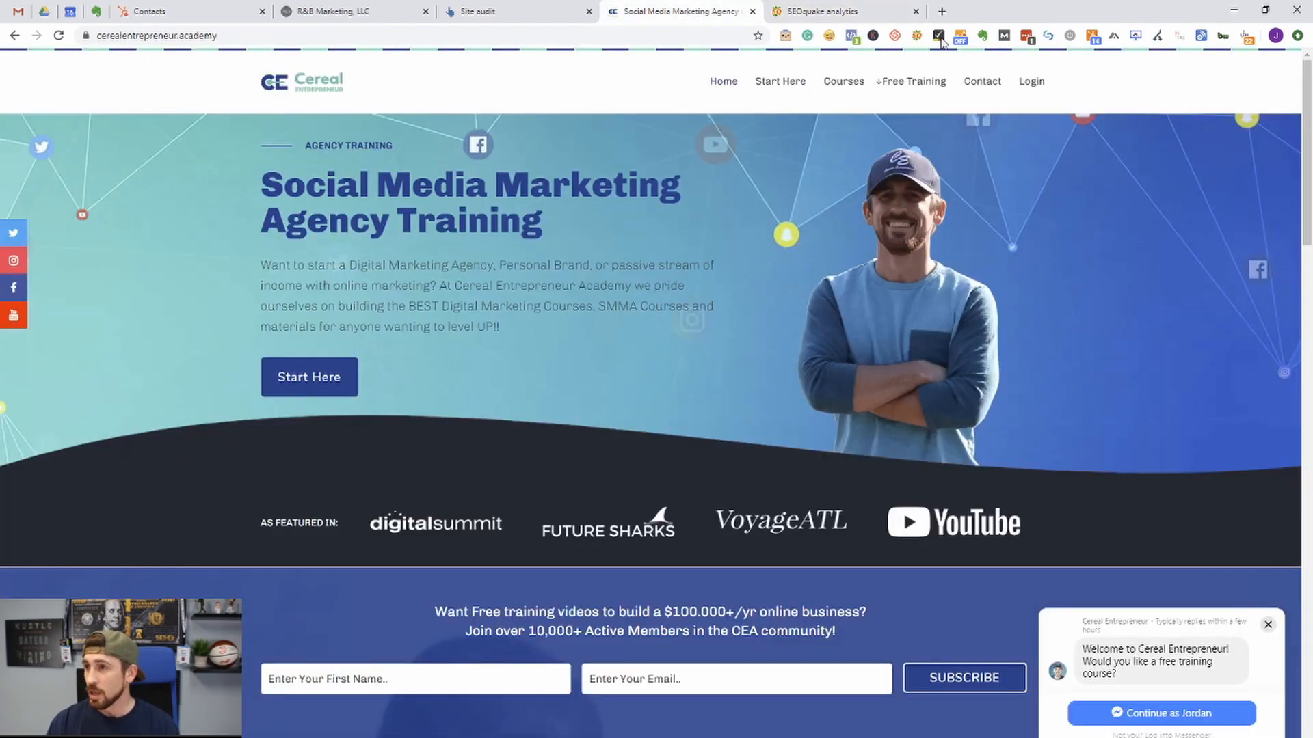
{"action": "left_click", "coordinate": [916, 36]}
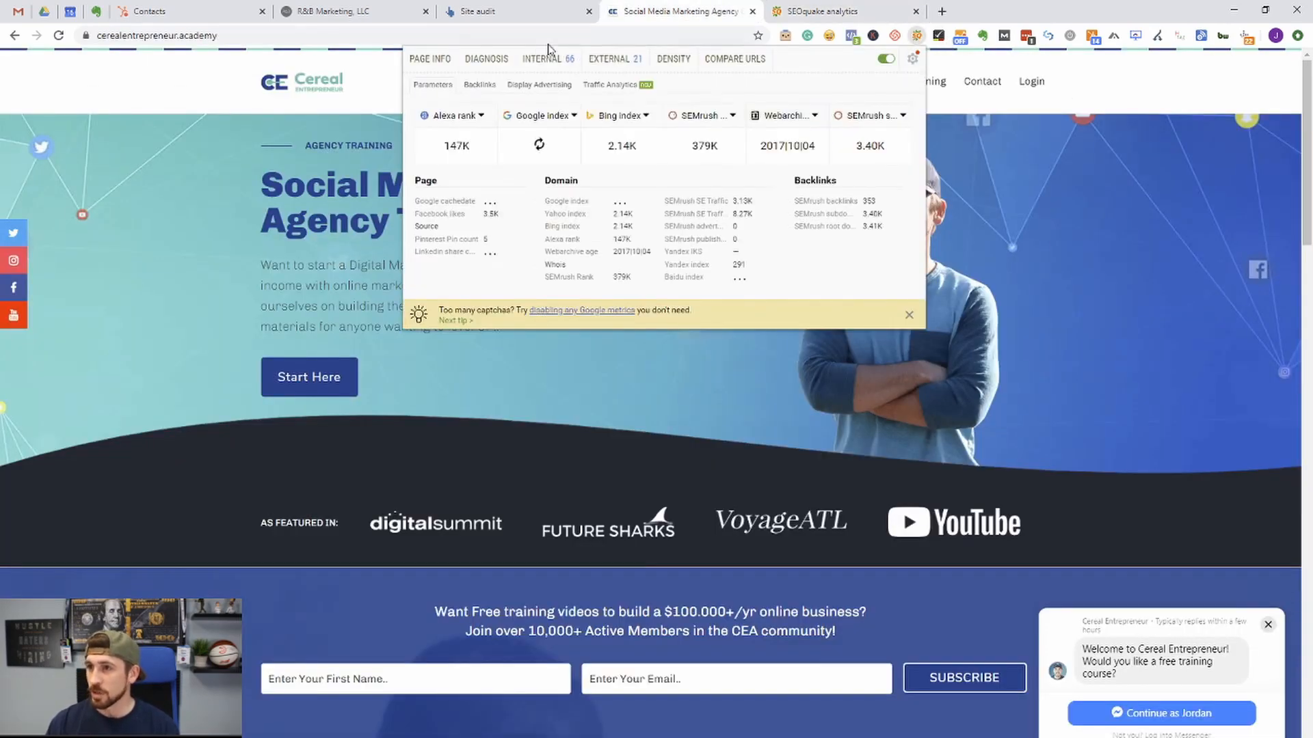
{"action": "left_click", "coordinate": [537, 63]}
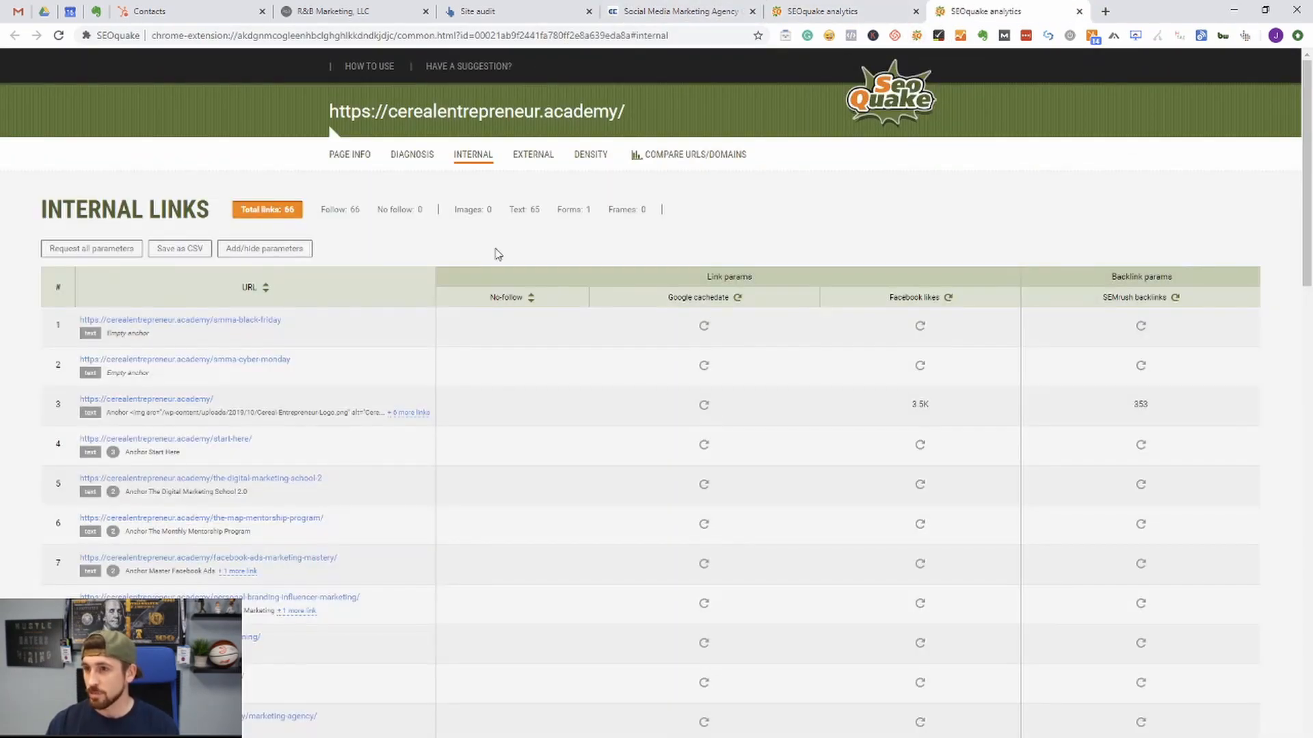
{"action": "scroll", "coordinate": [222, 266], "scroll_direction": "down", "scroll_amount": 2}
{"action": "scroll", "coordinate": [222, 264], "scroll_direction": "down", "scroll_amount": 3}
{"action": "scroll", "coordinate": [196, 229], "scroll_direction": "down", "scroll_amount": 3}
{"action": "scroll", "coordinate": [196, 228], "scroll_direction": "down", "scroll_amount": 3}
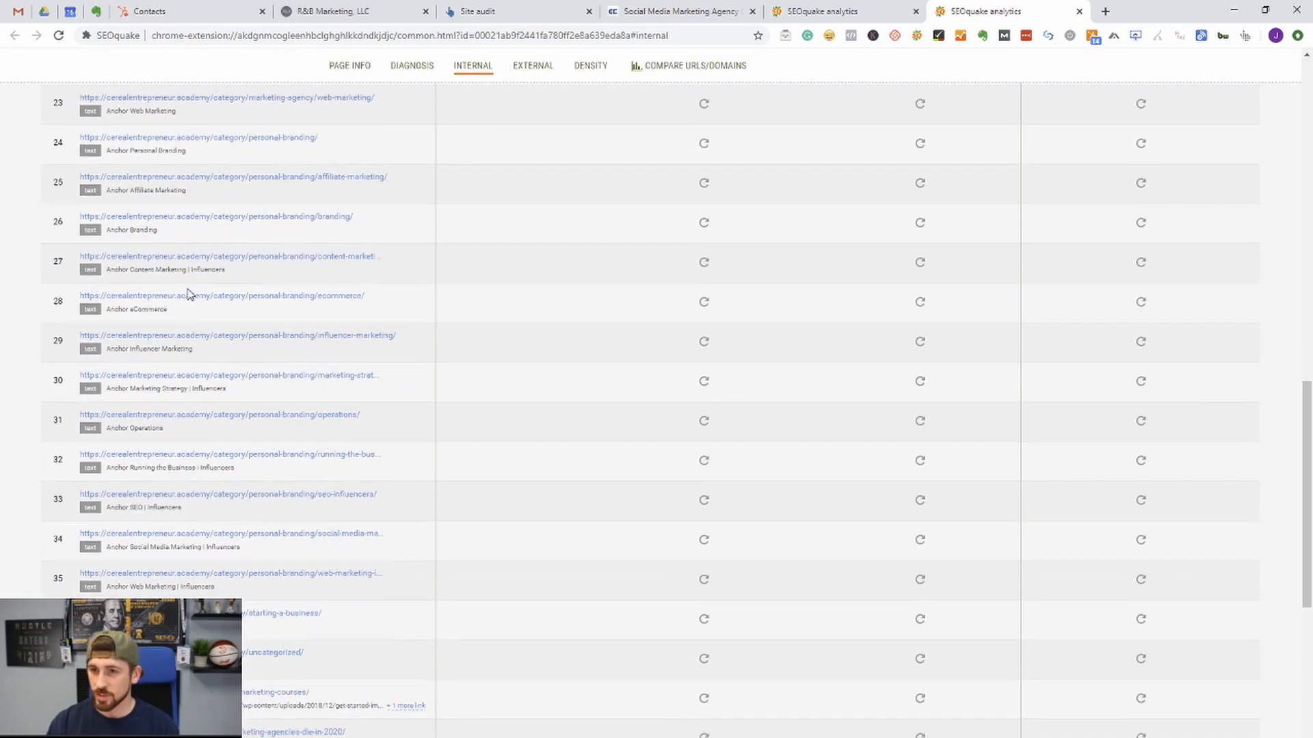
{"action": "scroll", "coordinate": [188, 294], "scroll_direction": "down", "scroll_amount": 3}
{"action": "scroll", "coordinate": [248, 164], "scroll_direction": "down", "scroll_amount": 2}
{"action": "scroll", "coordinate": [252, 240], "scroll_direction": "up", "scroll_amount": 8}
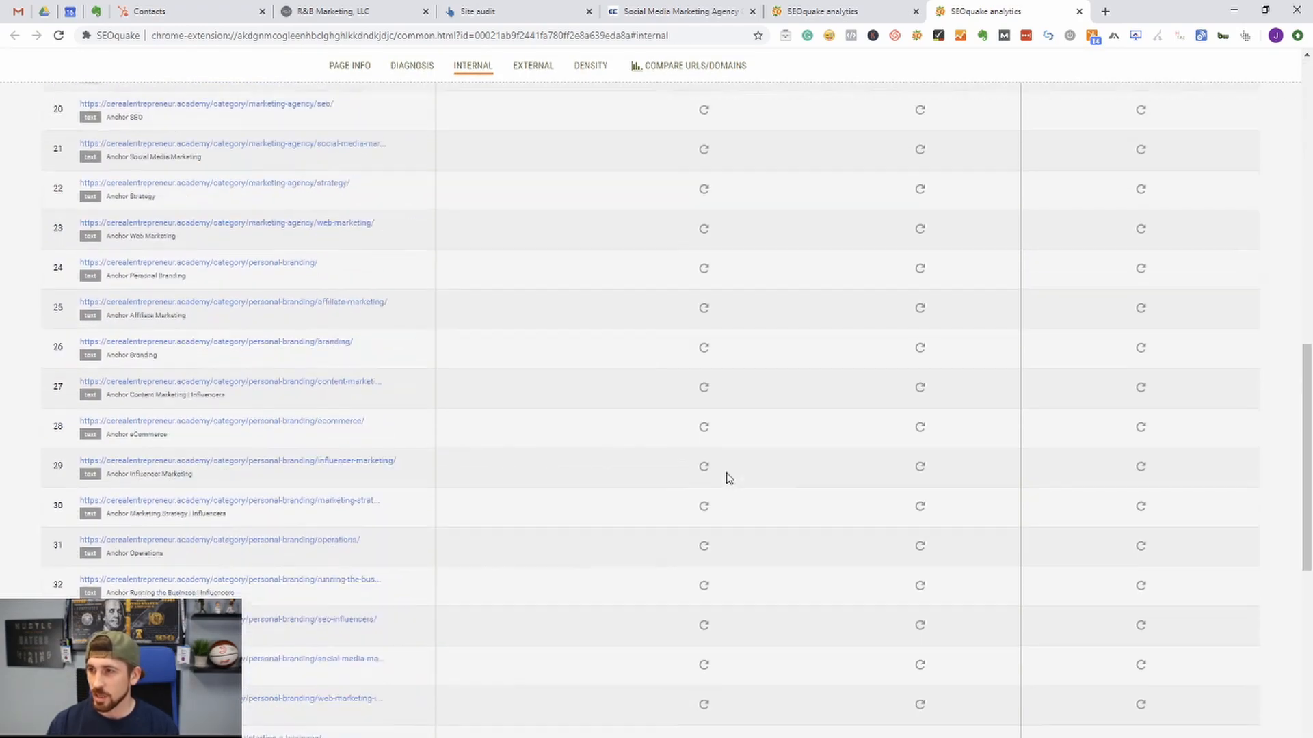
{"action": "scroll", "coordinate": [727, 478], "scroll_direction": "up", "scroll_amount": 5}
{"action": "scroll", "coordinate": [719, 469], "scroll_direction": "up", "scroll_amount": 3}
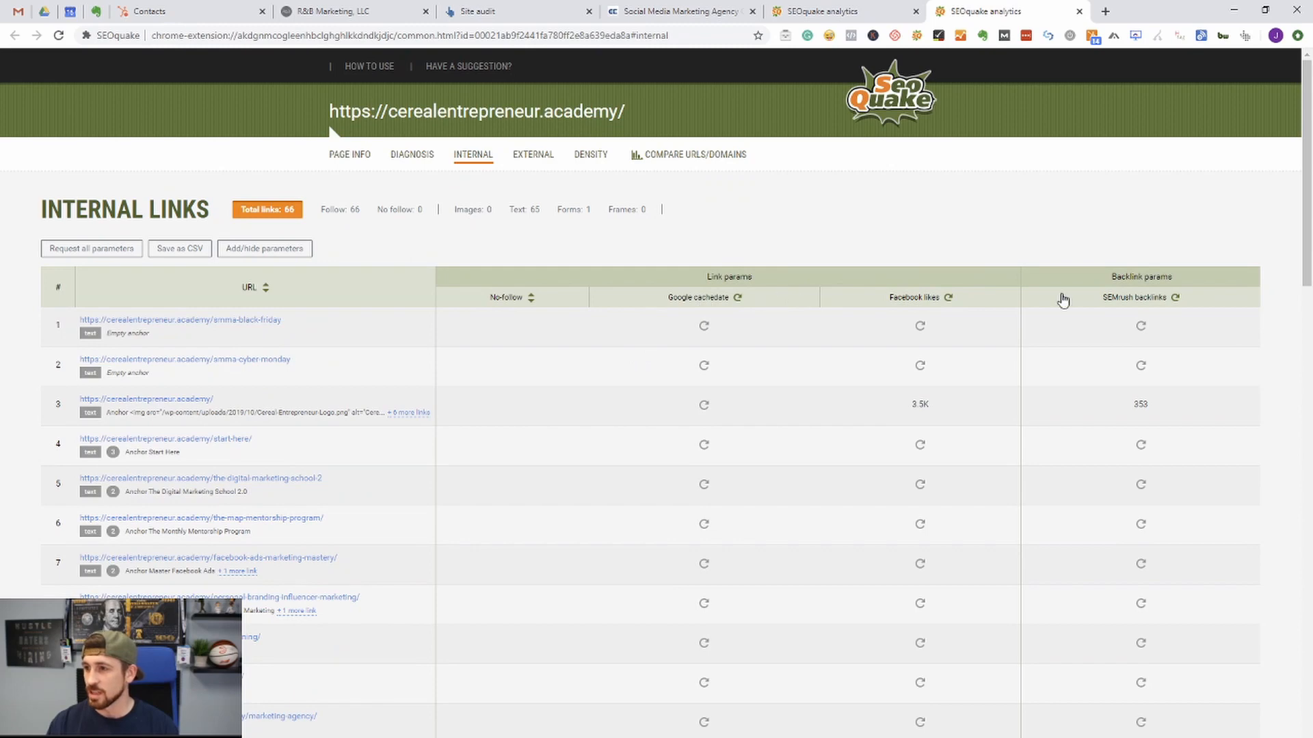
{"action": "scroll", "coordinate": [244, 383], "scroll_direction": "down", "scroll_amount": 4}
{"action": "scroll", "coordinate": [220, 404], "scroll_direction": "down", "scroll_amount": 3}
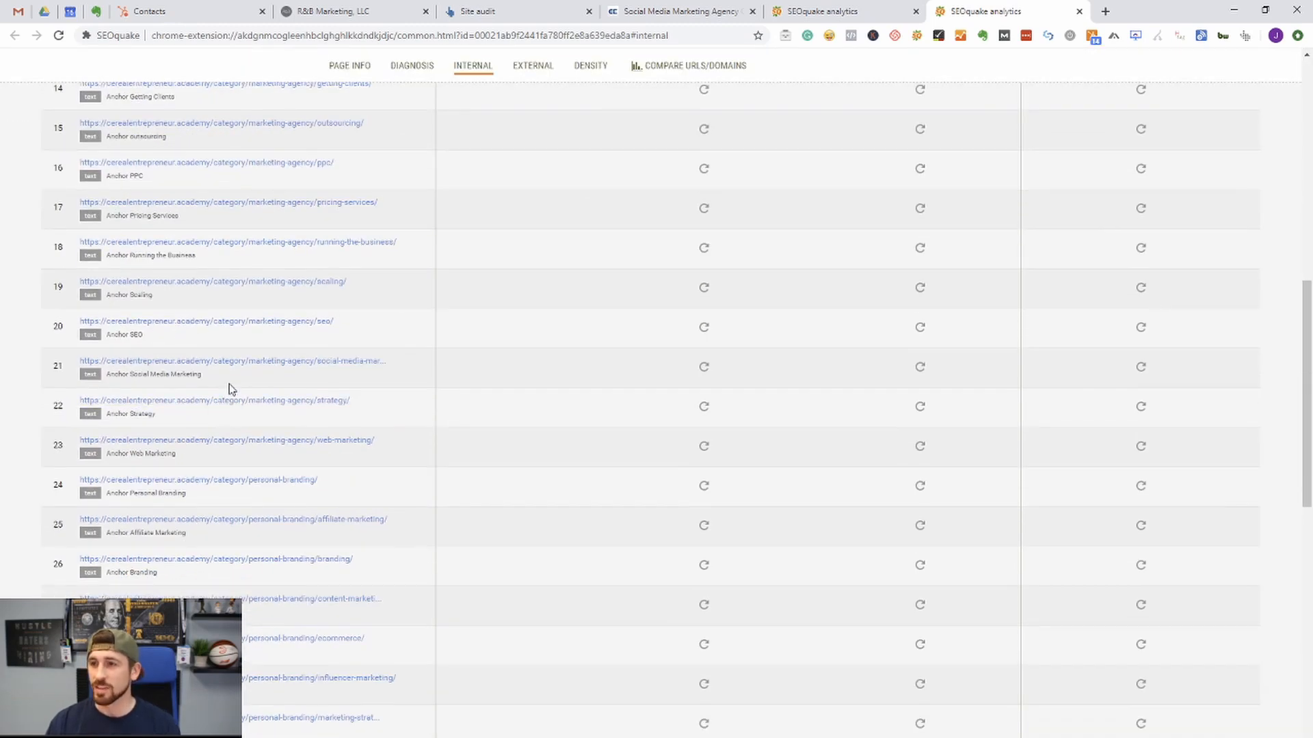
{"action": "scroll", "coordinate": [230, 389], "scroll_direction": "up", "scroll_amount": 3}
{"action": "scroll", "coordinate": [231, 385], "scroll_direction": "up", "scroll_amount": 4}
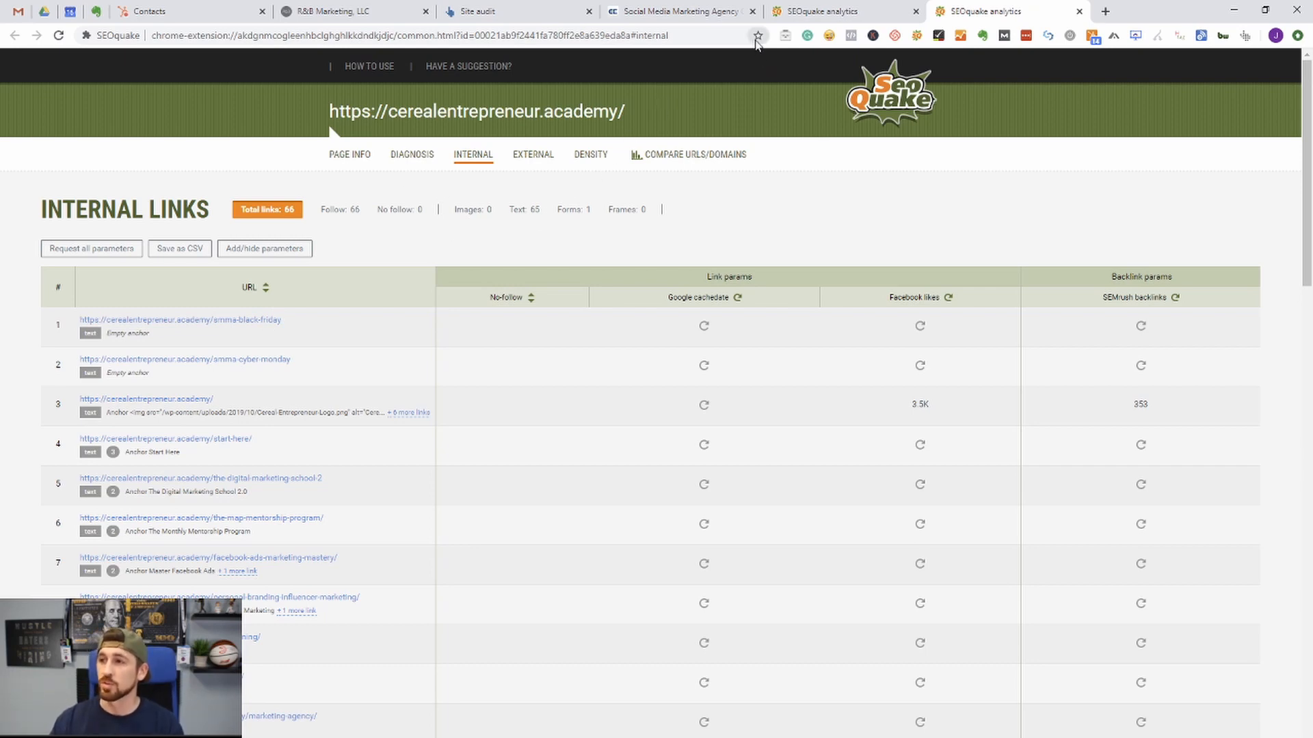
{"action": "key", "text": "ctrl+w"}
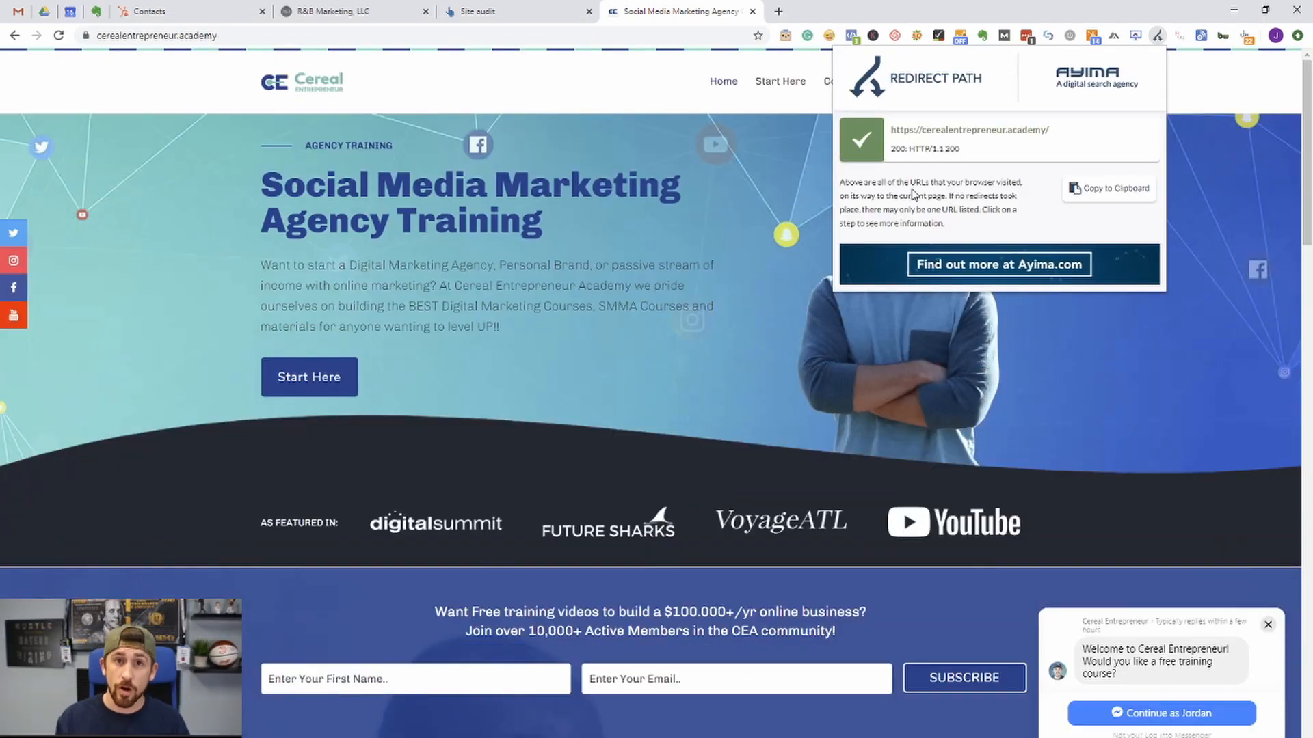
Step: Start a new blank browser tab after confirming the 200 status with no redirects
{"action": "key", "text": "ctrl+t"}
{"action": "type", "text": "restandbar.com"}
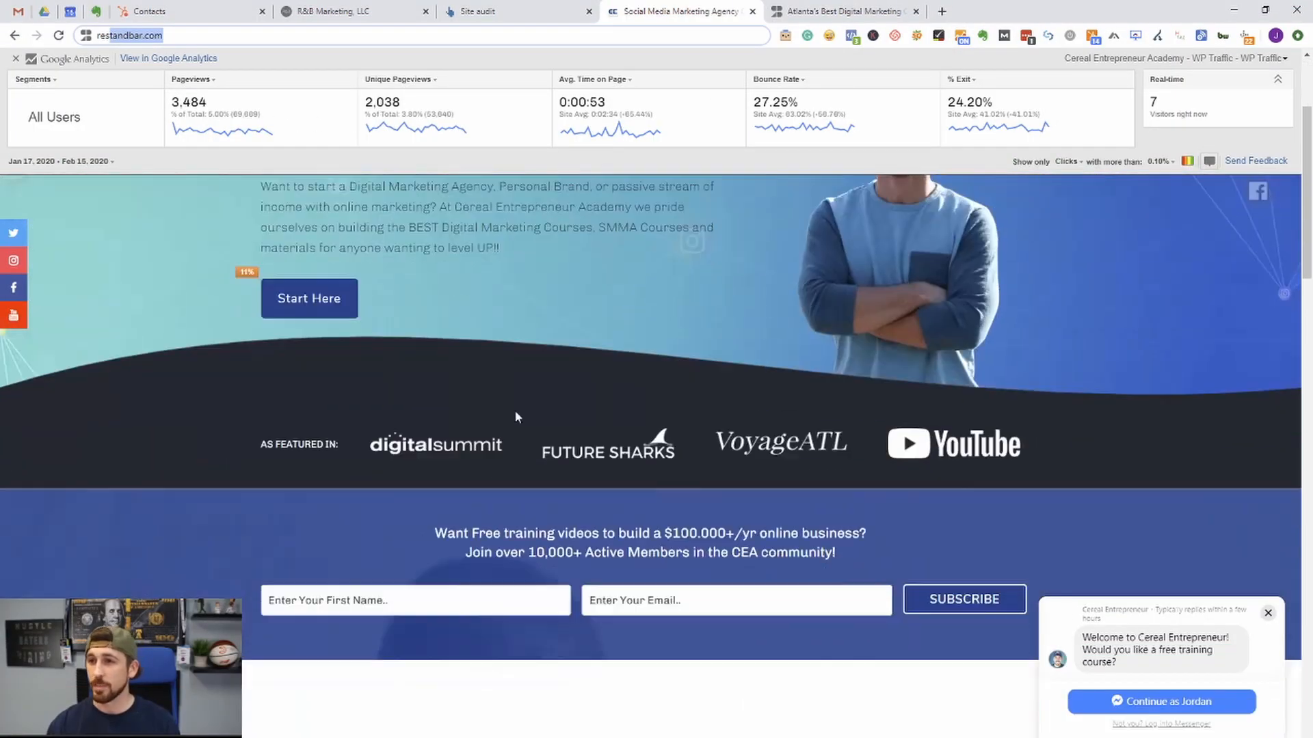
{"action": "scroll", "coordinate": [903, 635], "scroll_direction": "up", "scroll_amount": 3}
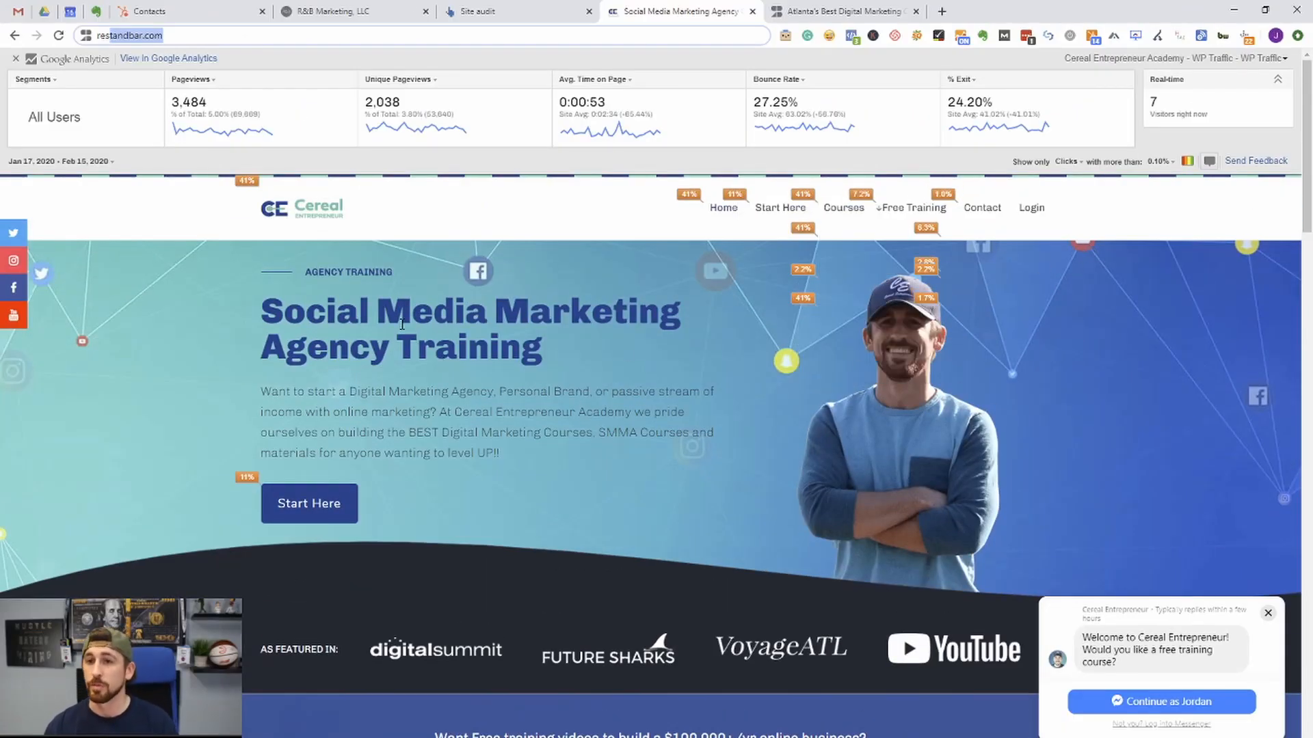
Step: Reload cerealentrepreneur.academy without the Page Analytics overlay and request BuzzSumo's content analysis
{"action": "key", "text": "F5"}
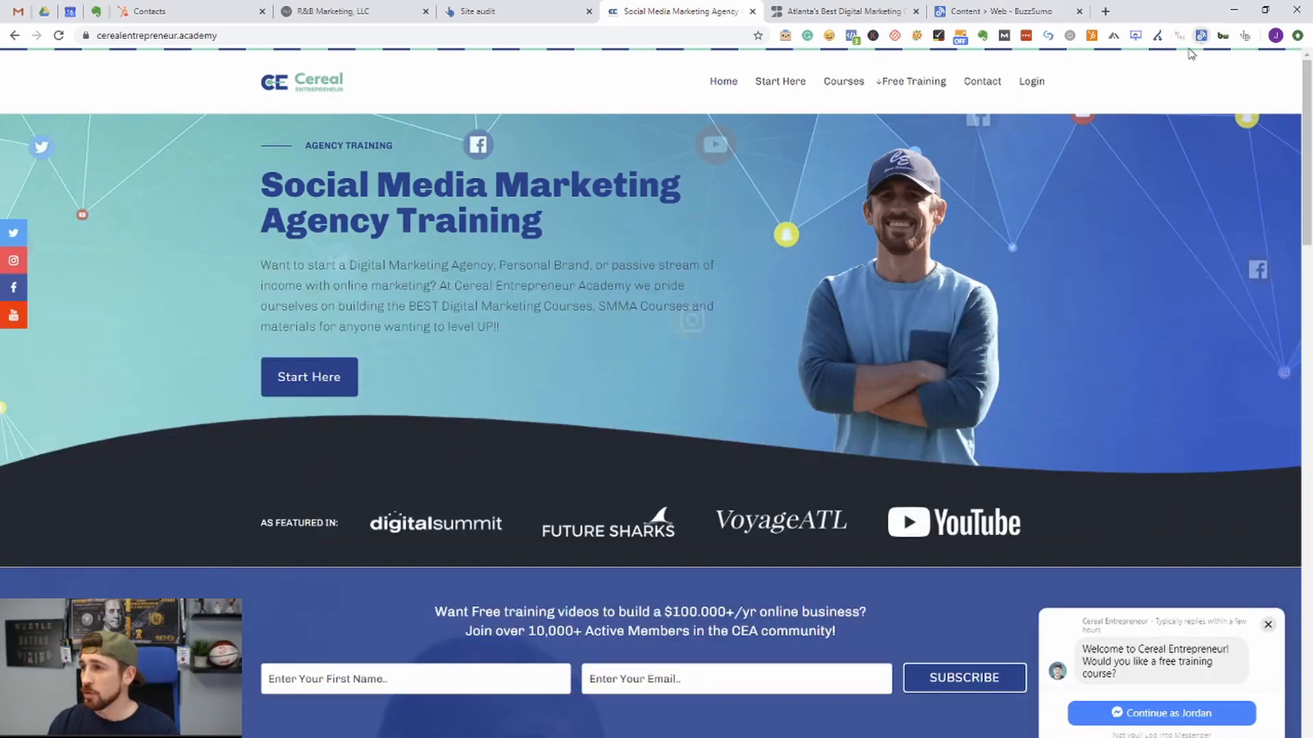
{"action": "left_click", "coordinate": [1201, 34]}
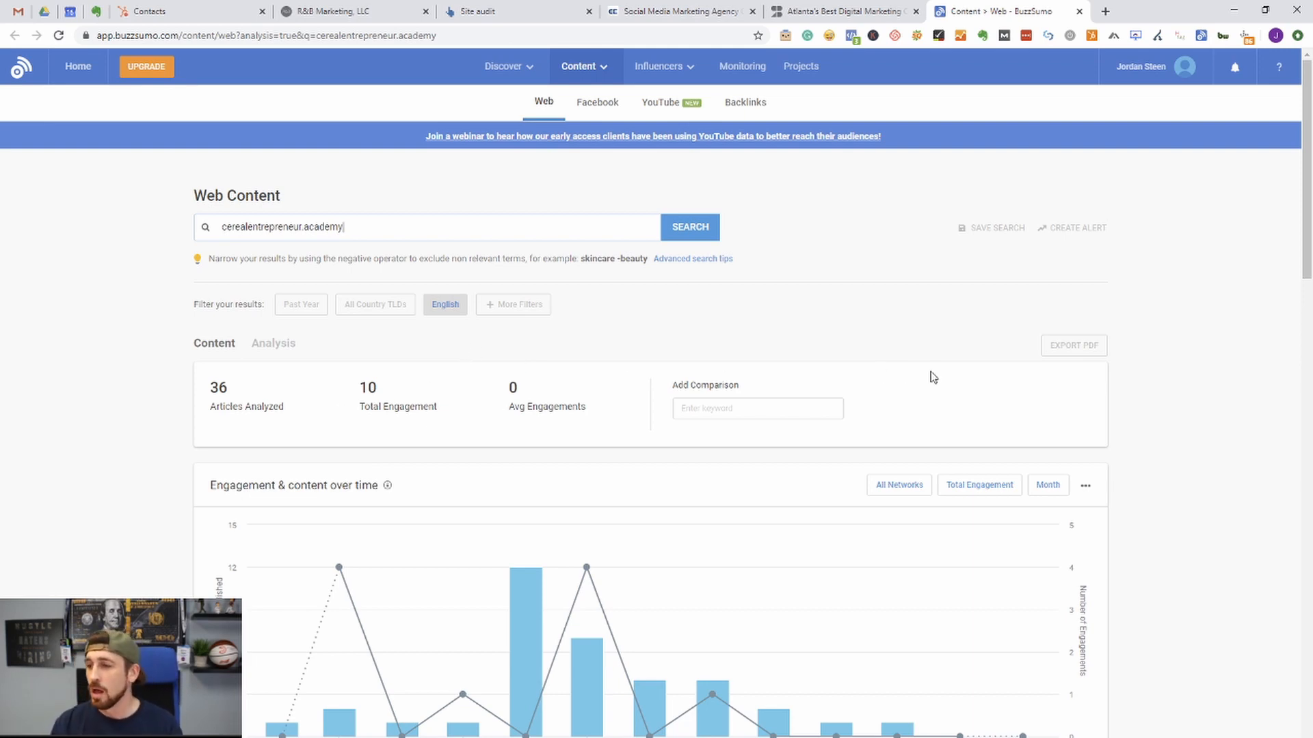
{"action": "scroll", "coordinate": [932, 377], "scroll_direction": "down", "scroll_amount": 3}
{"action": "scroll", "coordinate": [748, 475], "scroll_direction": "down", "scroll_amount": 5}
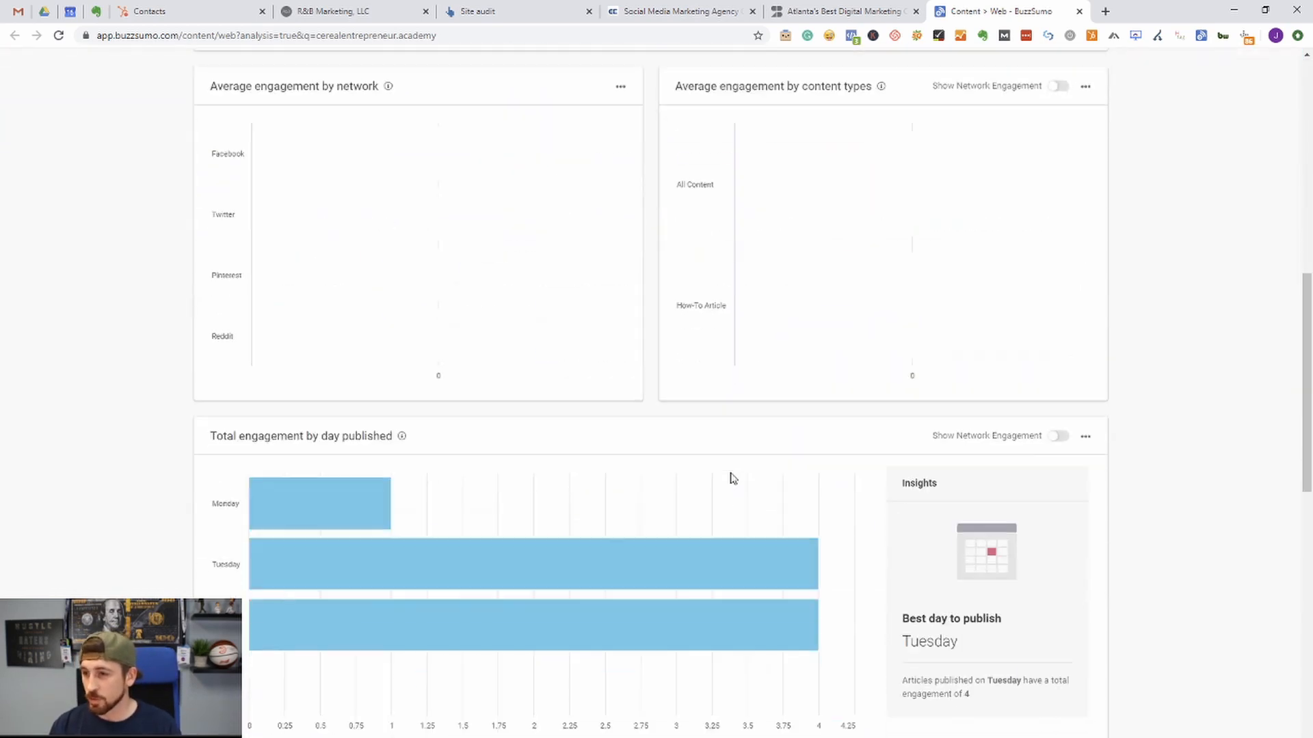
{"action": "scroll", "coordinate": [730, 478], "scroll_direction": "down", "scroll_amount": 3}
{"action": "scroll", "coordinate": [694, 503], "scroll_direction": "up", "scroll_amount": 3}
{"action": "scroll", "coordinate": [686, 525], "scroll_direction": "down", "scroll_amount": 2}
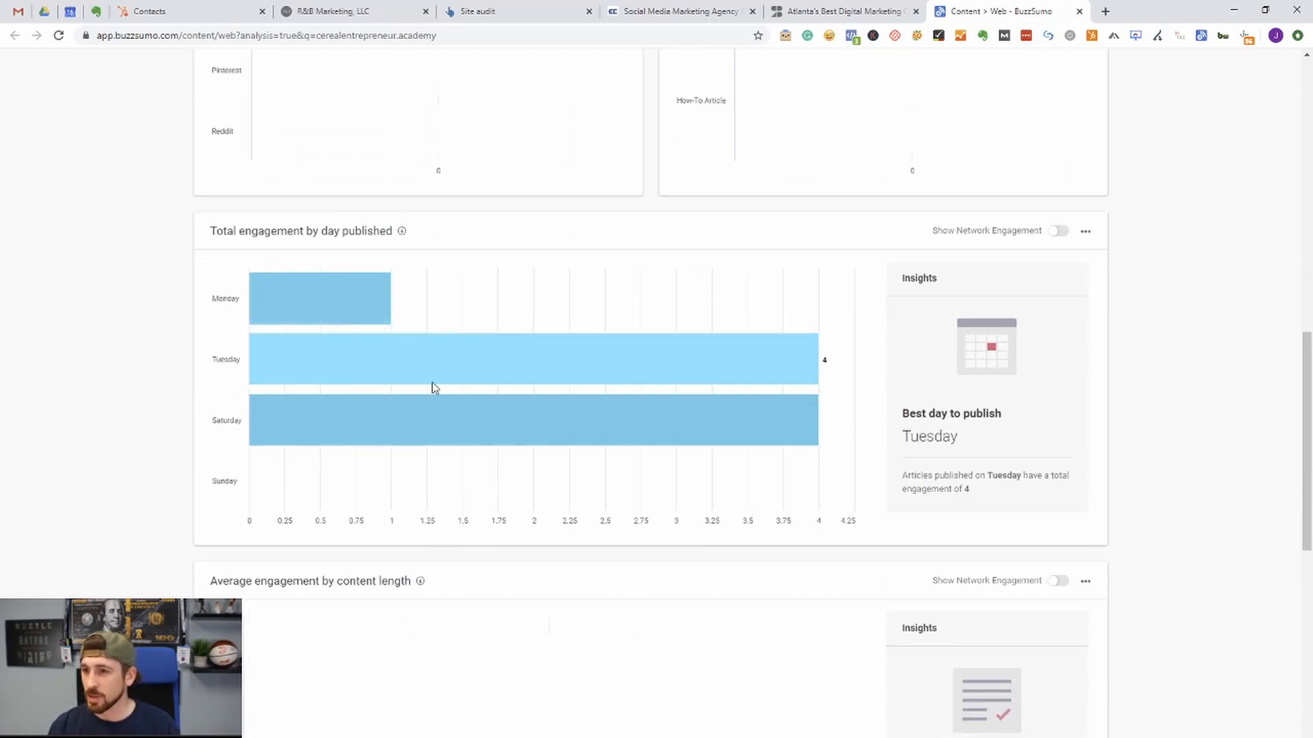
{"action": "scroll", "coordinate": [399, 440], "scroll_direction": "down", "scroll_amount": 3}
{"action": "scroll", "coordinate": [396, 452], "scroll_direction": "down", "scroll_amount": 5}
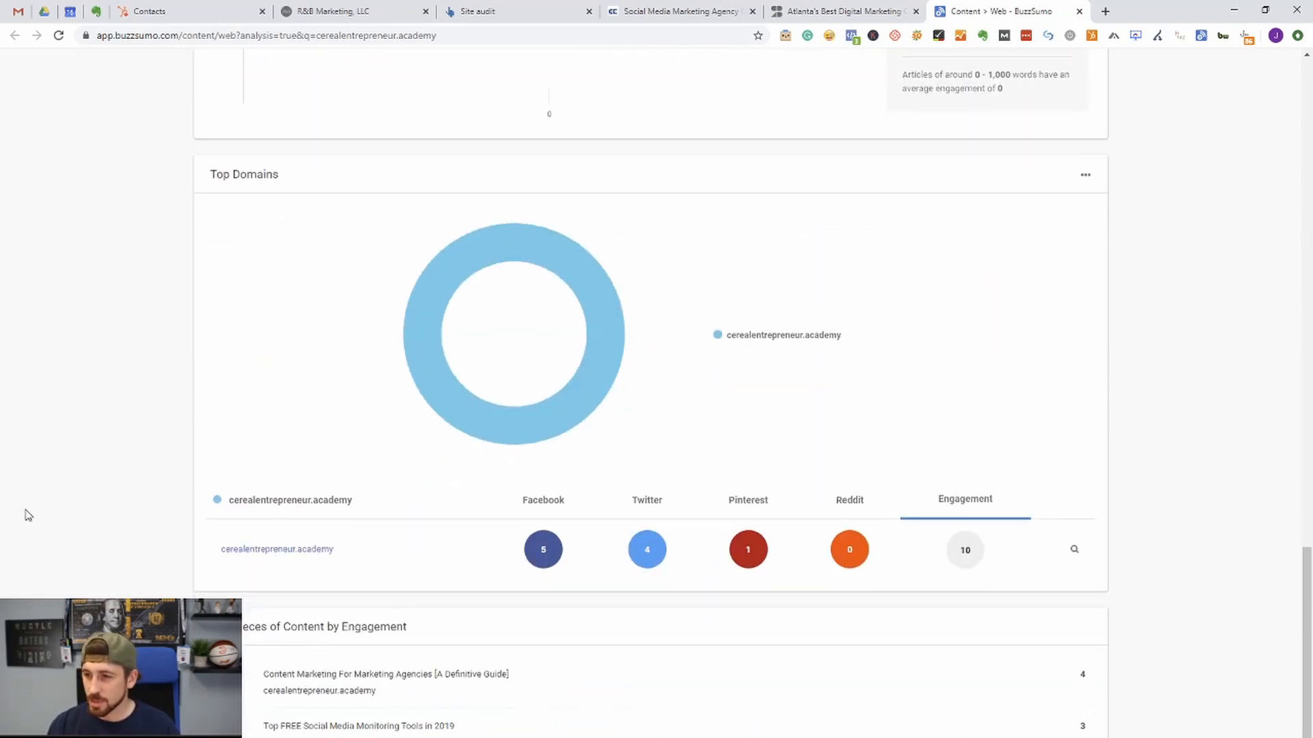
{"action": "scroll", "coordinate": [32, 514], "scroll_direction": "down", "scroll_amount": 2}
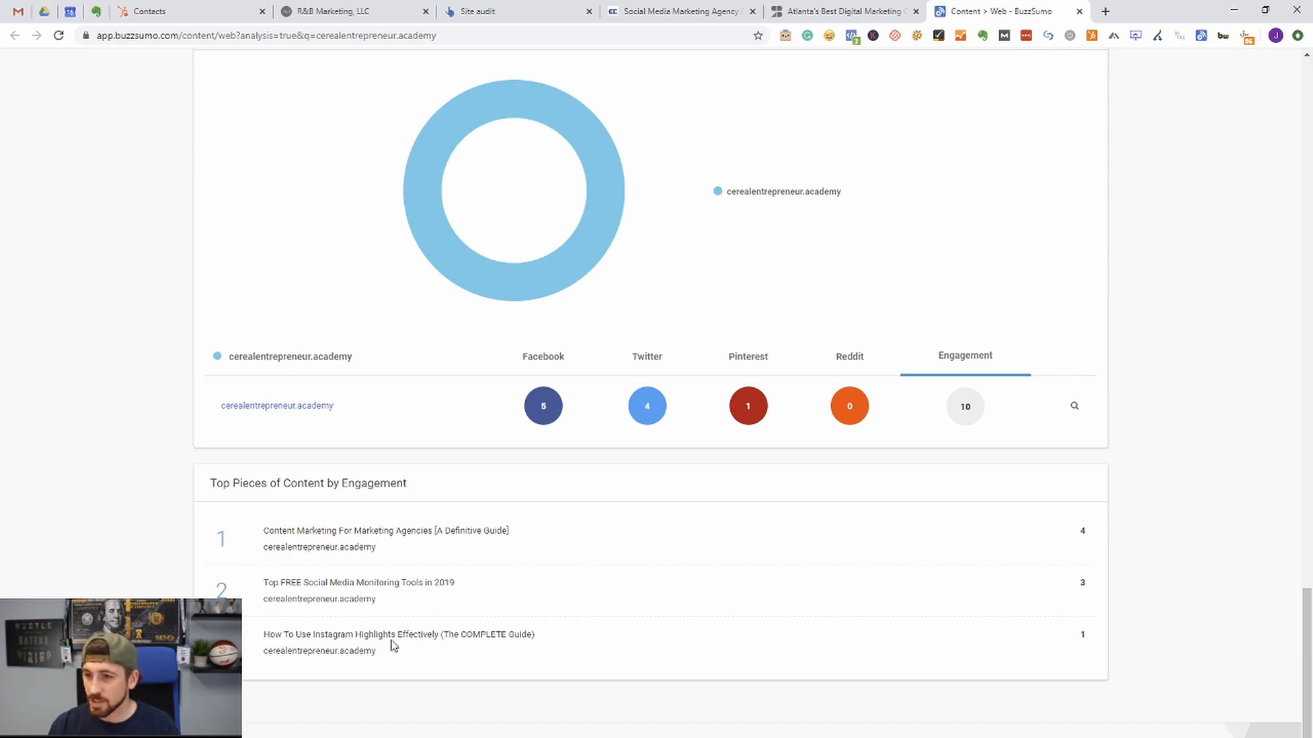
{"action": "scroll", "coordinate": [232, 378], "scroll_direction": "up", "scroll_amount": 5}
{"action": "scroll", "coordinate": [175, 381], "scroll_direction": "up", "scroll_amount": 5}
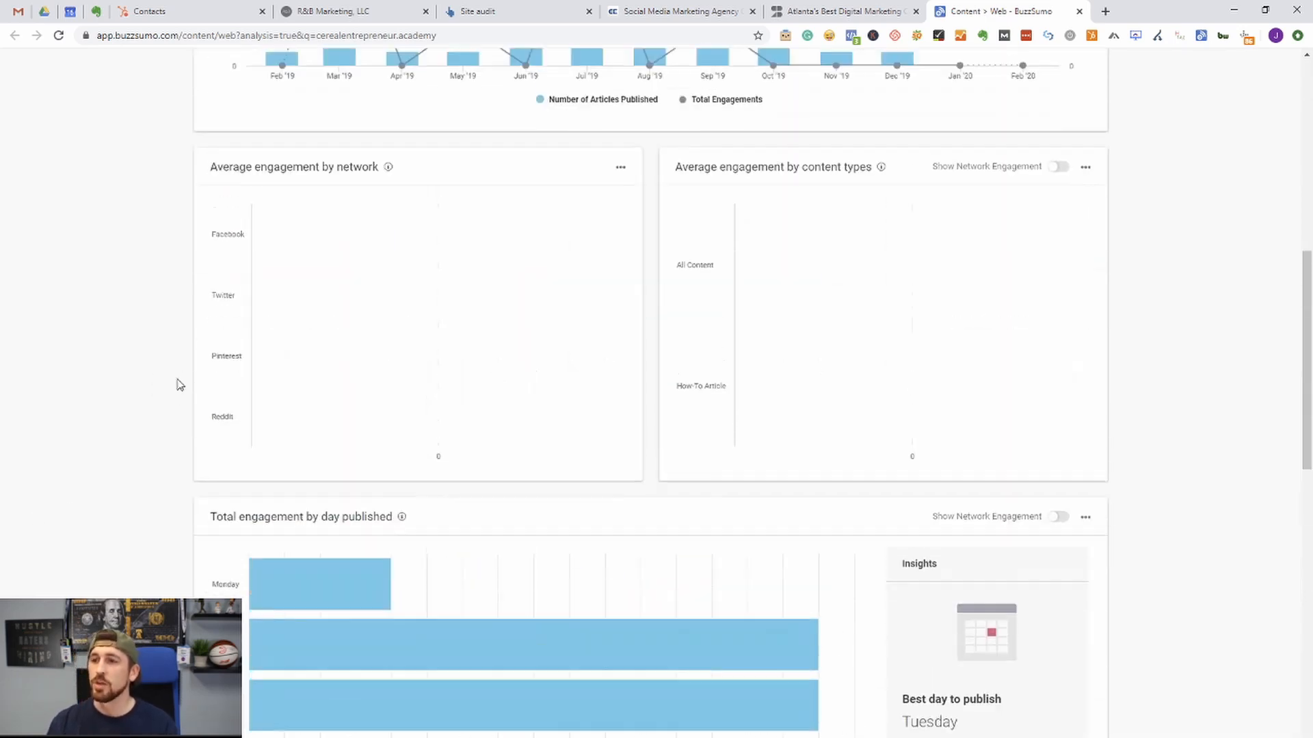
{"action": "scroll", "coordinate": [184, 388], "scroll_direction": "up", "scroll_amount": 10}
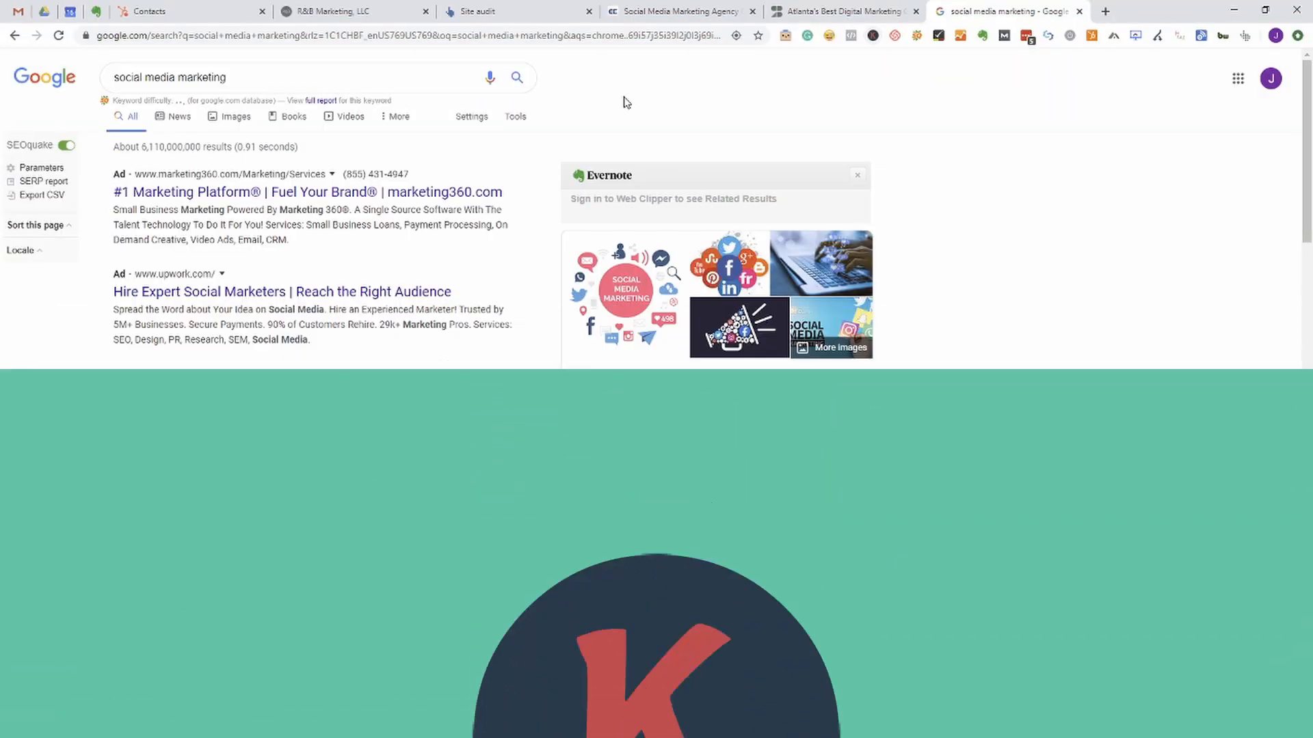
{"action": "scroll", "coordinate": [254, 237], "scroll_direction": "down", "scroll_amount": 1}
{"action": "scroll", "coordinate": [760, 408], "scroll_direction": "down", "scroll_amount": 4}
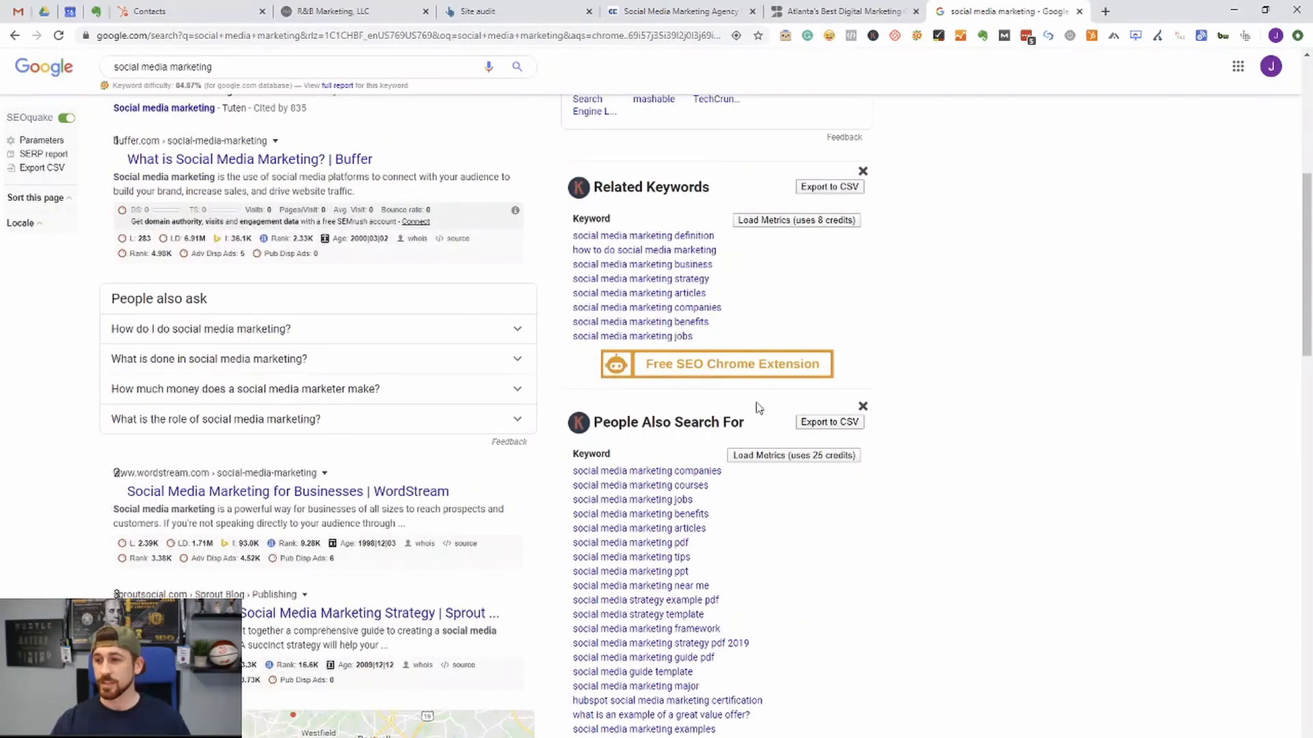
{"action": "scroll", "coordinate": [652, 288], "scroll_direction": "down", "scroll_amount": 3}
{"action": "scroll", "coordinate": [656, 308], "scroll_direction": "up", "scroll_amount": 1}
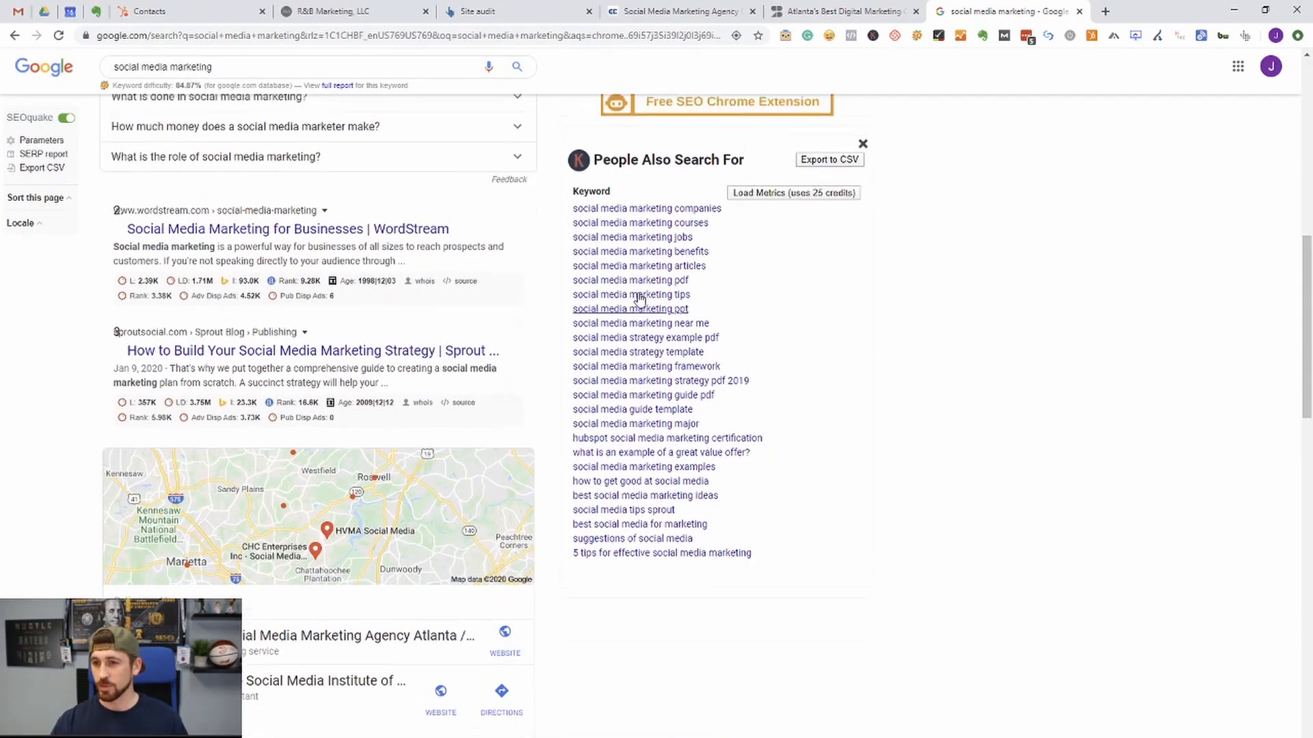
{"action": "scroll", "coordinate": [672, 376], "scroll_direction": "up", "scroll_amount": 3}
{"action": "scroll", "coordinate": [493, 257], "scroll_direction": "up", "scroll_amount": 2}
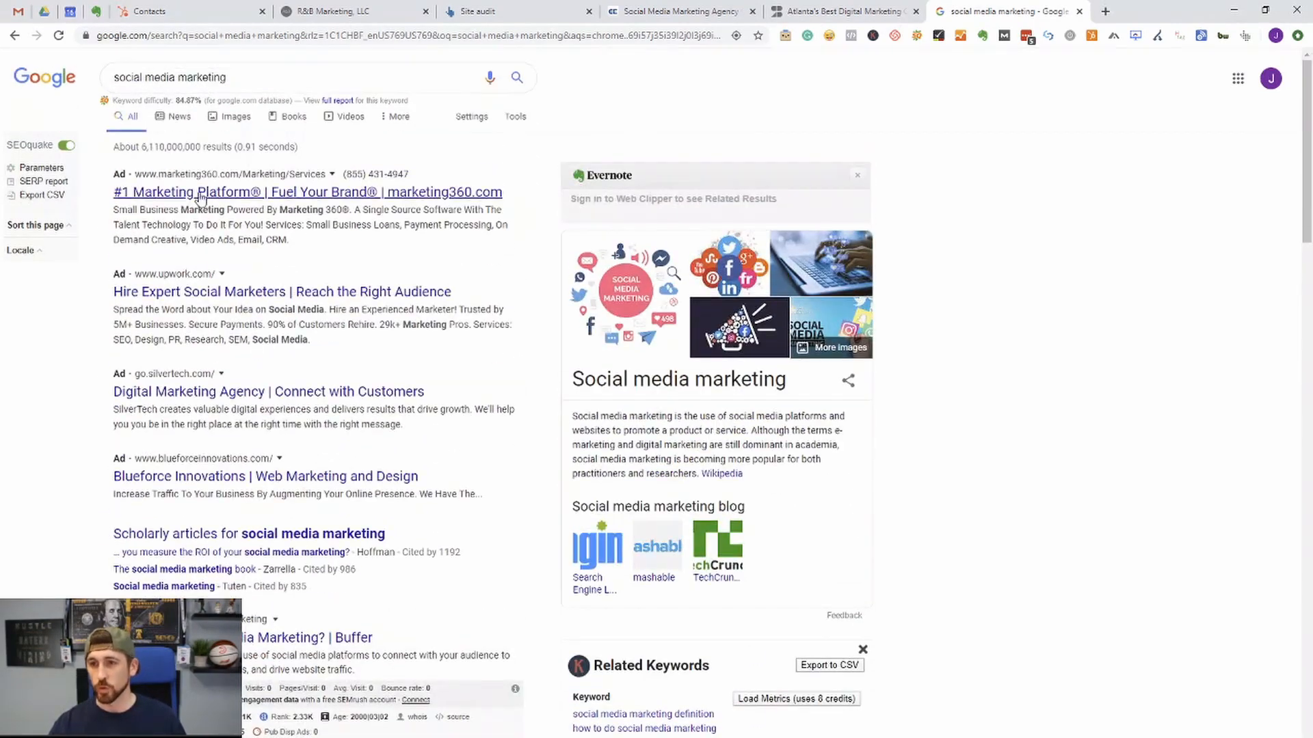
{"action": "scroll", "coordinate": [361, 161], "scroll_direction": "down", "scroll_amount": 4}
{"action": "scroll", "coordinate": [361, 161], "scroll_direction": "down", "scroll_amount": 3}
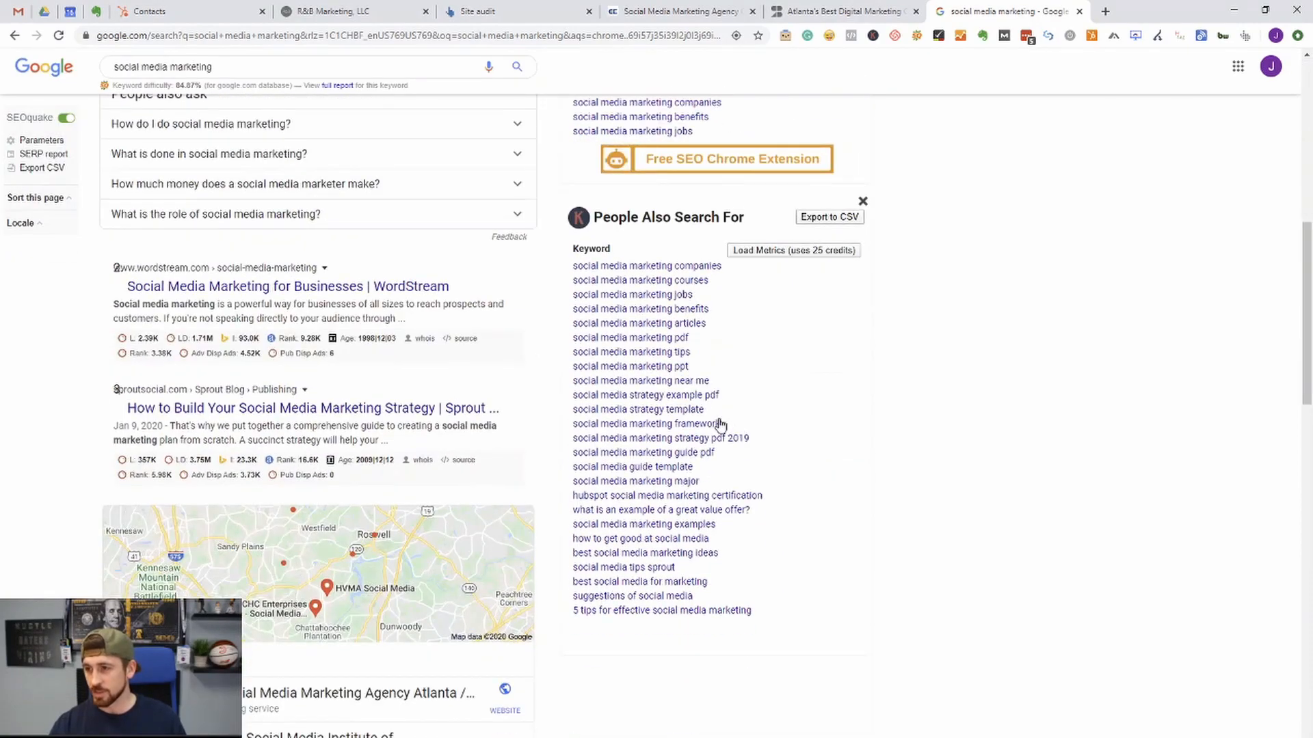
{"action": "scroll", "coordinate": [257, 154], "scroll_direction": "up", "scroll_amount": 5}
{"action": "scroll", "coordinate": [128, 110], "scroll_direction": "up", "scroll_amount": 2}
{"action": "scroll", "coordinate": [747, 454], "scroll_direction": "down", "scroll_amount": 4}
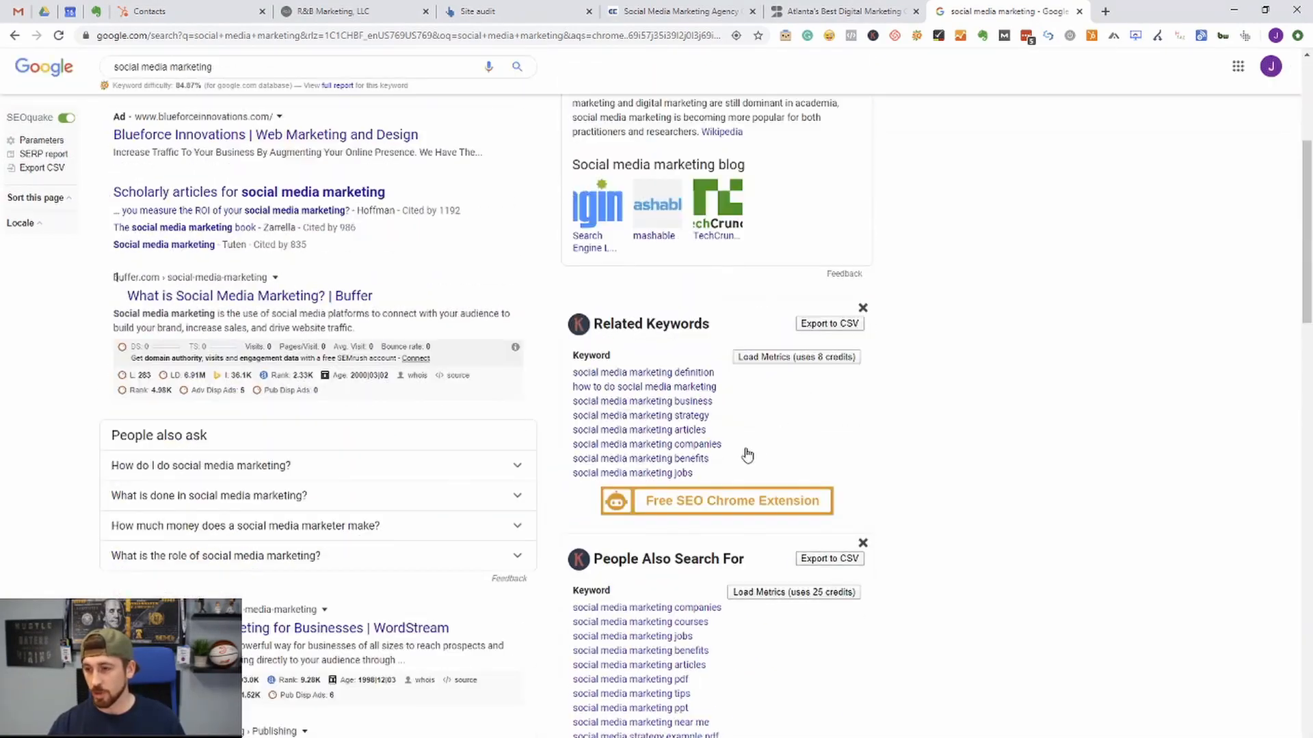
{"action": "scroll", "coordinate": [650, 235], "scroll_direction": "down", "scroll_amount": 2}
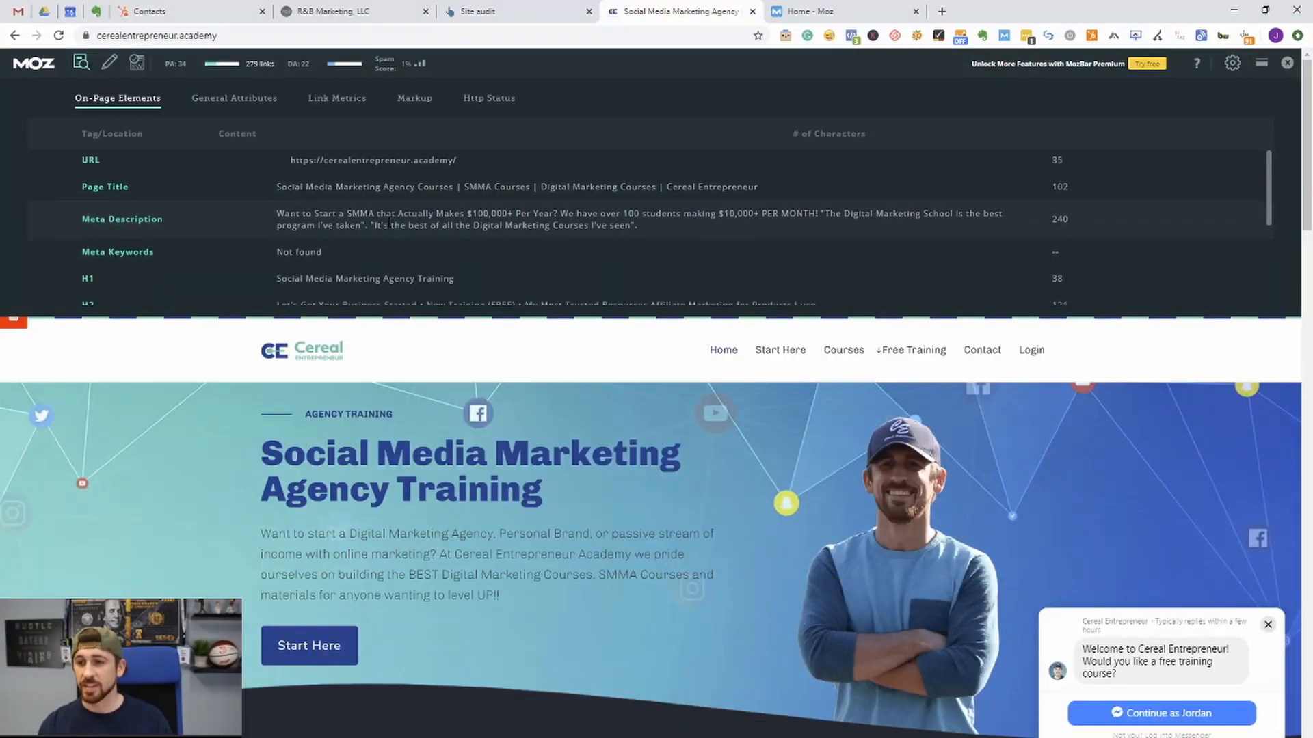
{"action": "scroll", "coordinate": [359, 246], "scroll_direction": "down", "scroll_amount": 1}
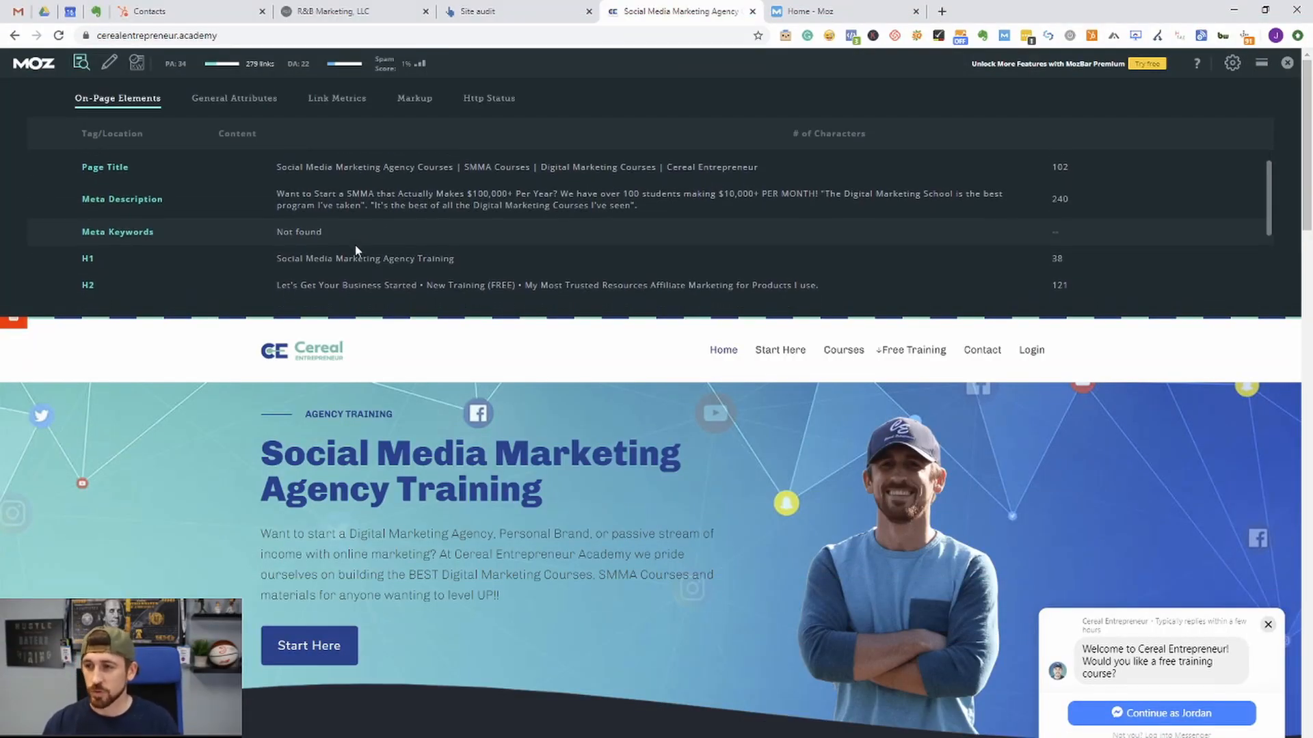
{"action": "scroll", "coordinate": [338, 247], "scroll_direction": "up", "scroll_amount": 2}
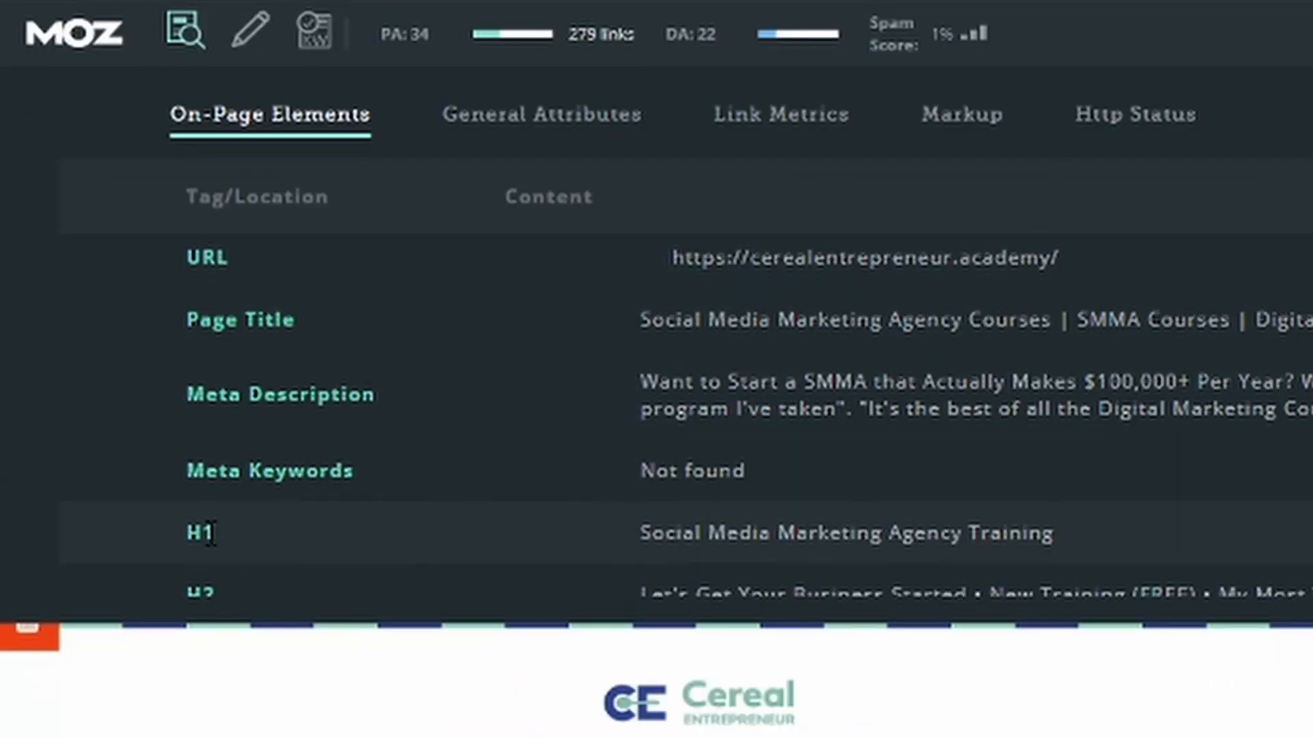
{"action": "scroll", "coordinate": [211, 513], "scroll_direction": "down", "scroll_amount": 1}
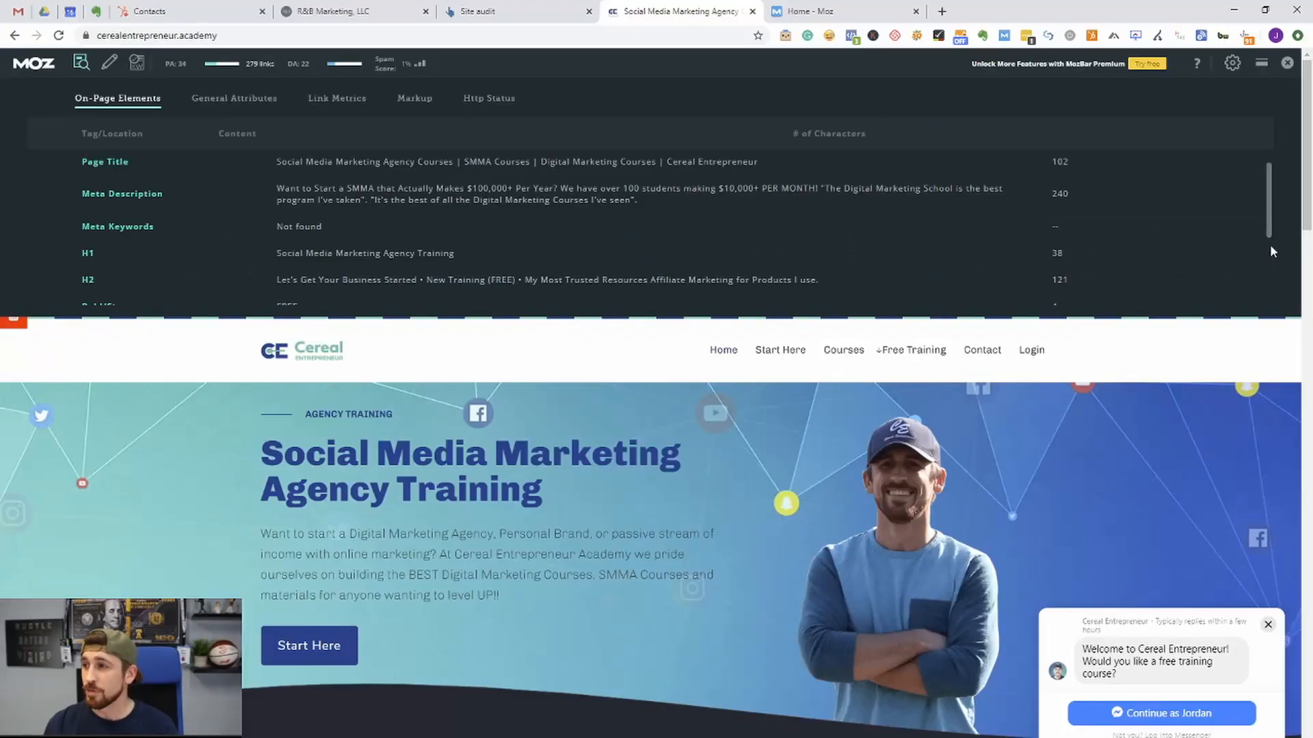
{"action": "scroll", "coordinate": [1096, 232], "scroll_direction": "down", "scroll_amount": 5}
{"action": "scroll", "coordinate": [1096, 232], "scroll_direction": "down", "scroll_amount": 3}
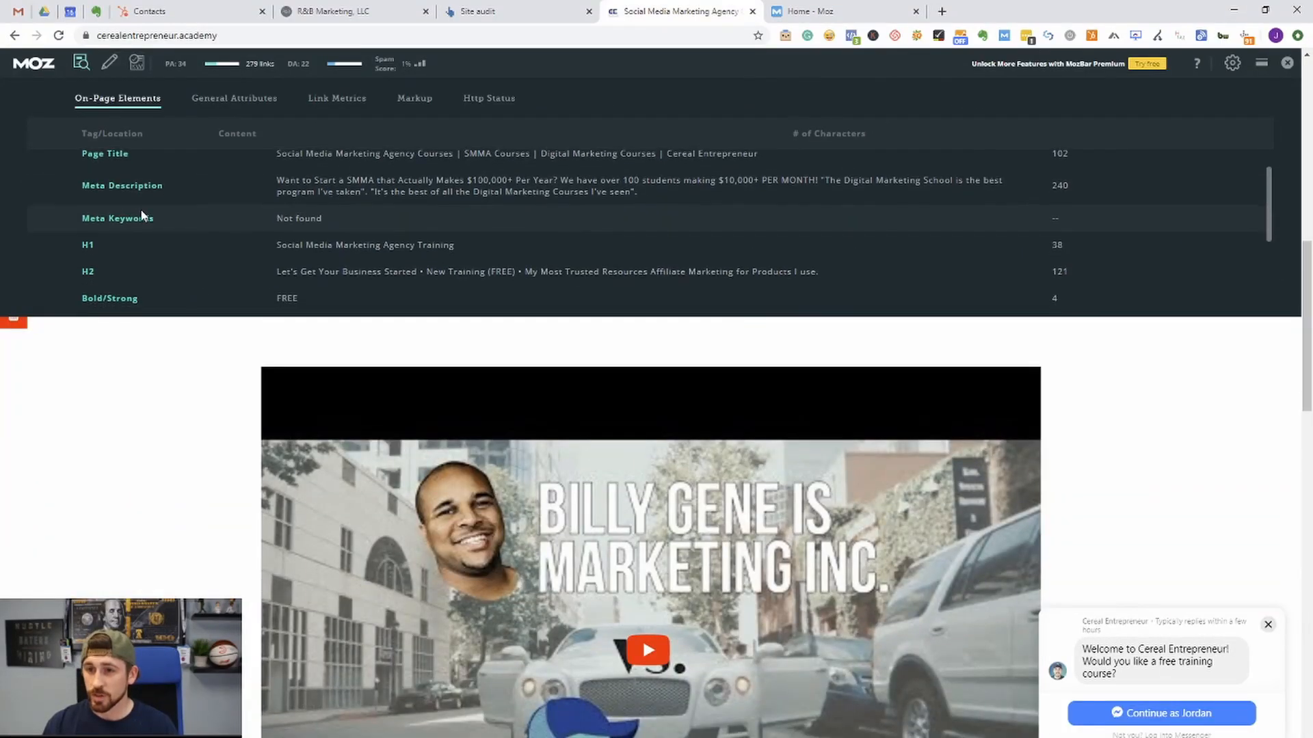
{"action": "scroll", "coordinate": [147, 220], "scroll_direction": "down", "scroll_amount": 2}
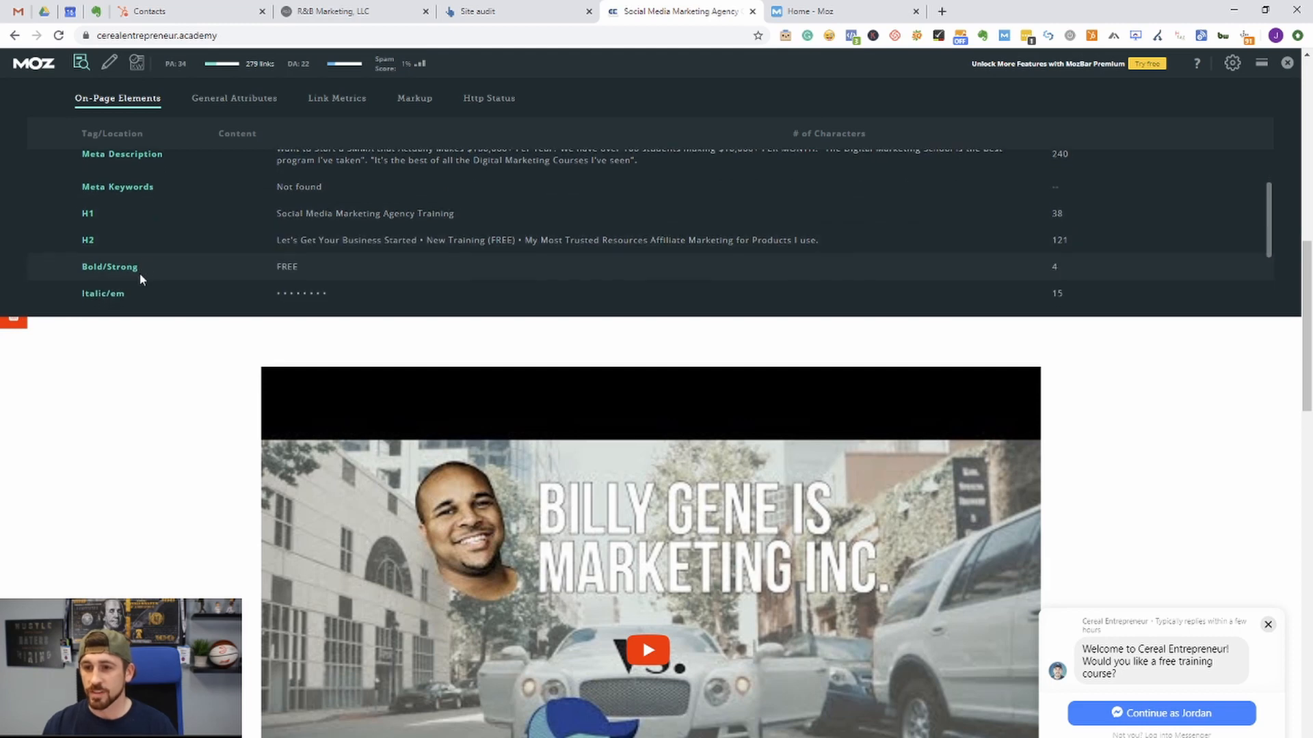
{"action": "scroll", "coordinate": [123, 228], "scroll_direction": "up", "scroll_amount": 2}
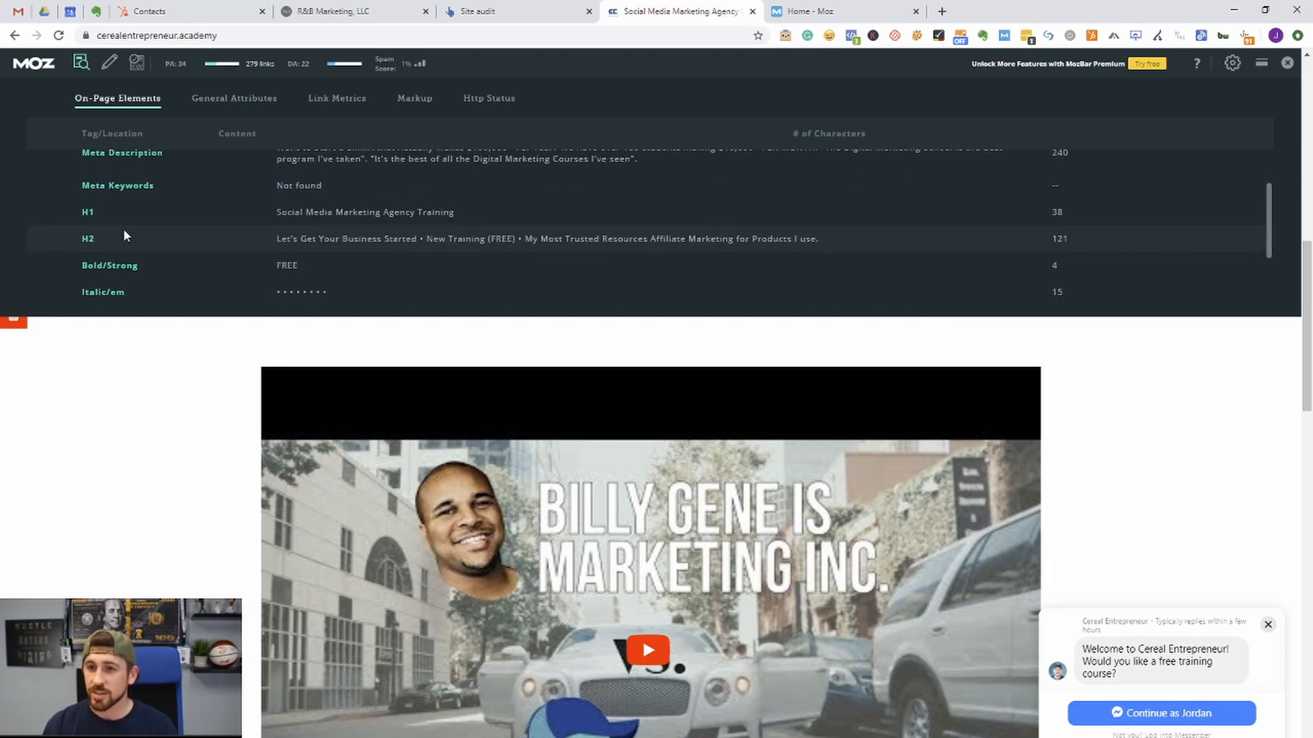
{"action": "scroll", "coordinate": [123, 229], "scroll_direction": "up", "scroll_amount": 1}
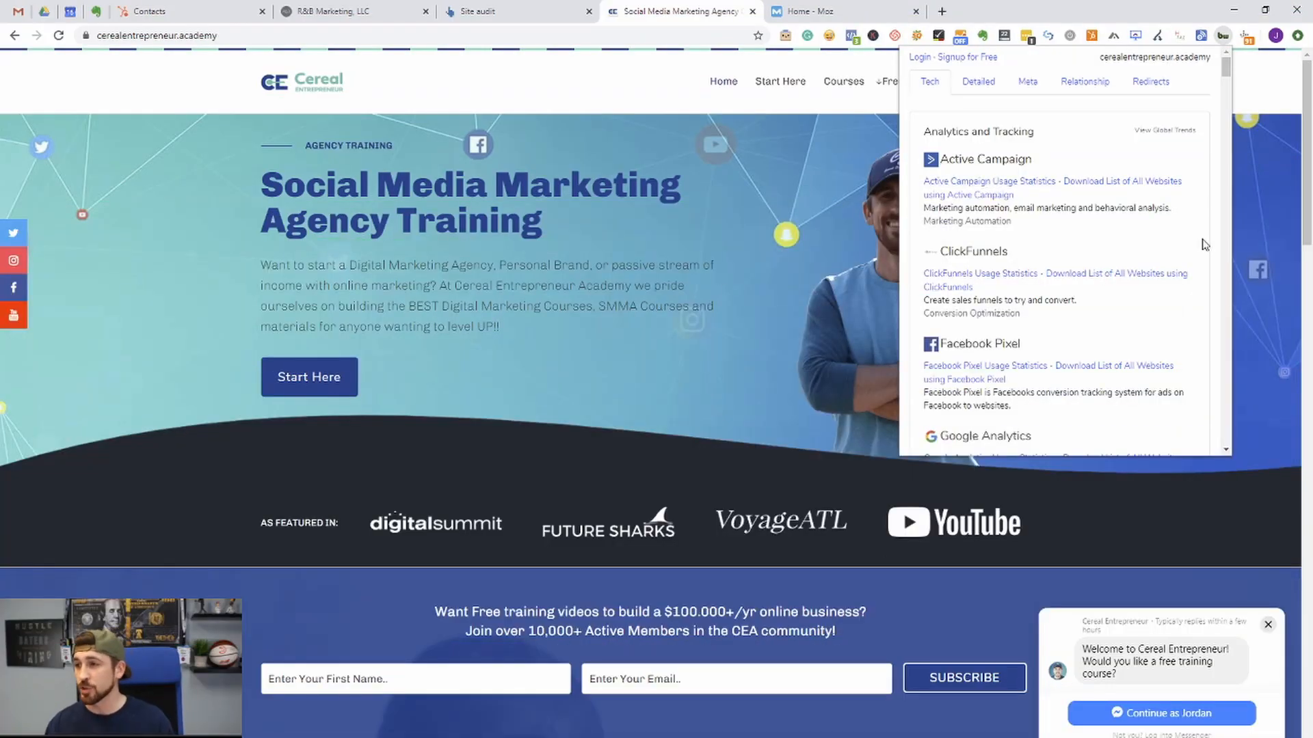
{"action": "scroll", "coordinate": [1005, 205], "scroll_direction": "down", "scroll_amount": 2}
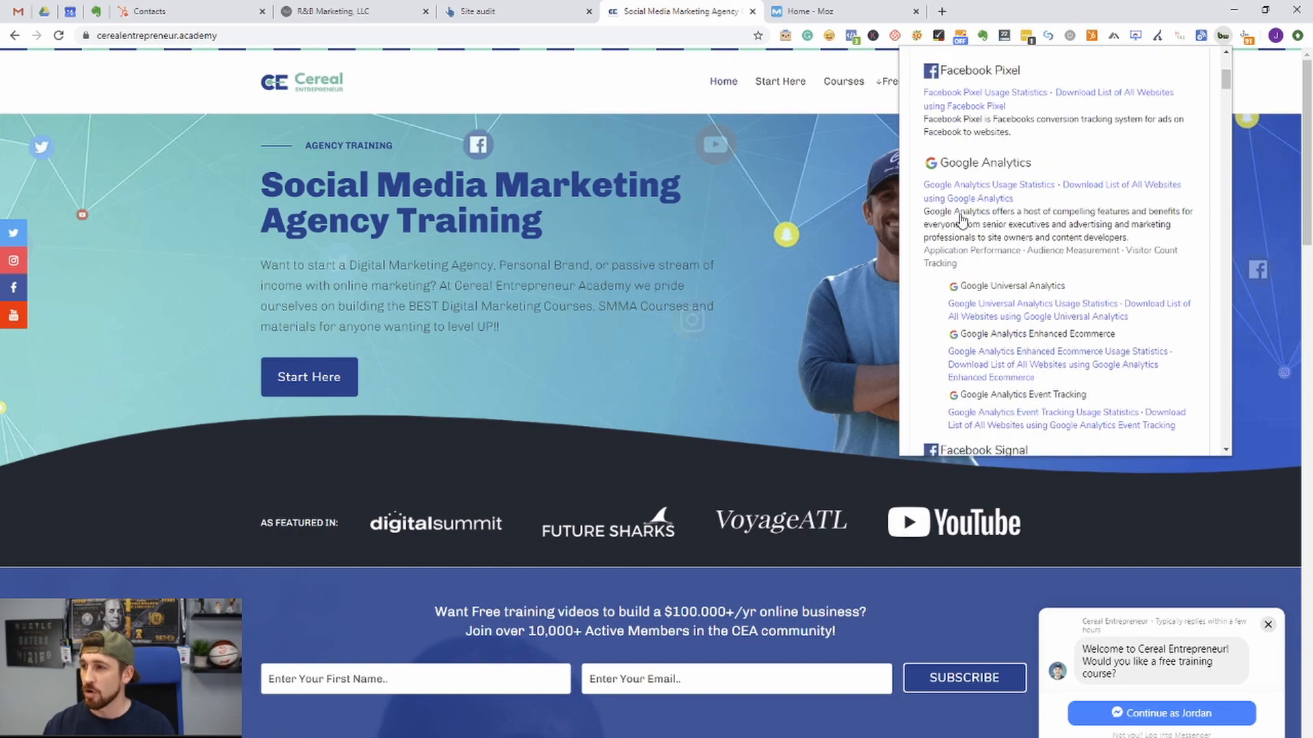
{"action": "scroll", "coordinate": [962, 215], "scroll_direction": "down", "scroll_amount": 3}
{"action": "scroll", "coordinate": [965, 219], "scroll_direction": "up", "scroll_amount": 10}
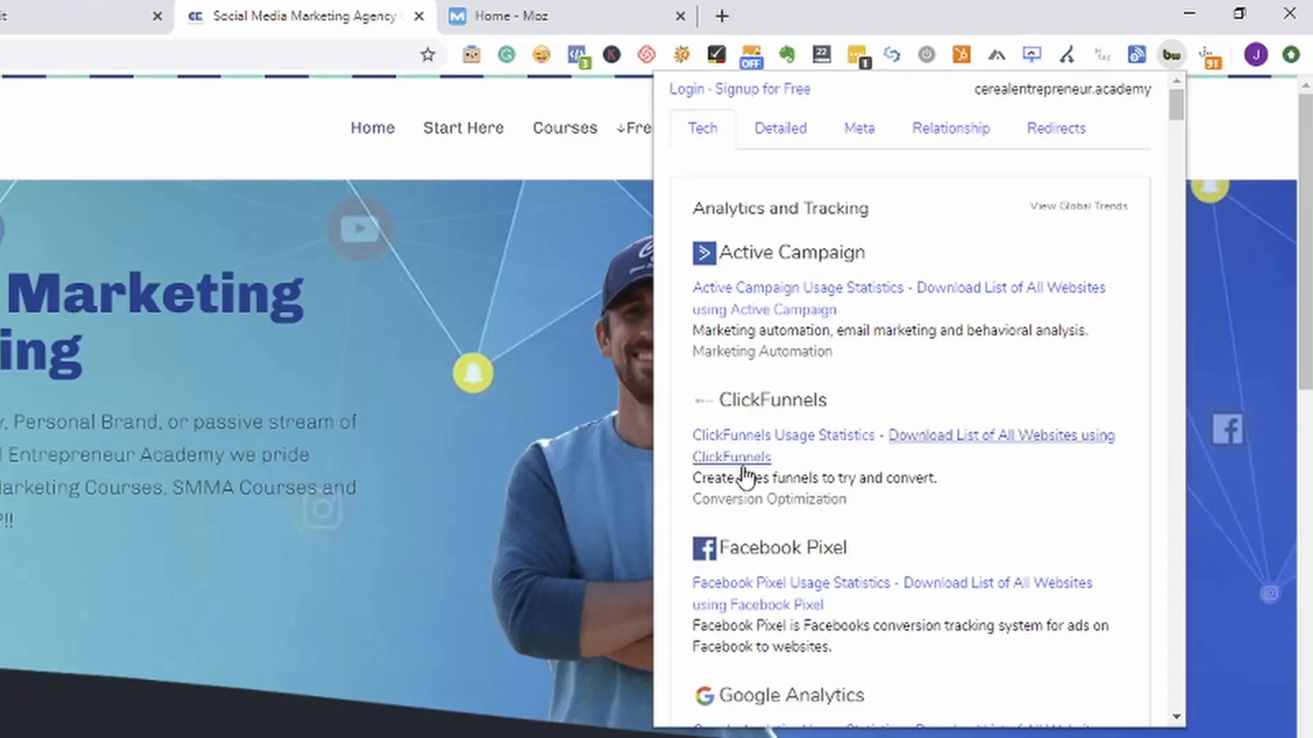
{"action": "scroll", "coordinate": [810, 471], "scroll_direction": "down", "scroll_amount": 2}
{"action": "scroll", "coordinate": [821, 469], "scroll_direction": "down", "scroll_amount": 1}
{"action": "scroll", "coordinate": [733, 401], "scroll_direction": "down", "scroll_amount": 2}
{"action": "scroll", "coordinate": [784, 518], "scroll_direction": "down", "scroll_amount": 2}
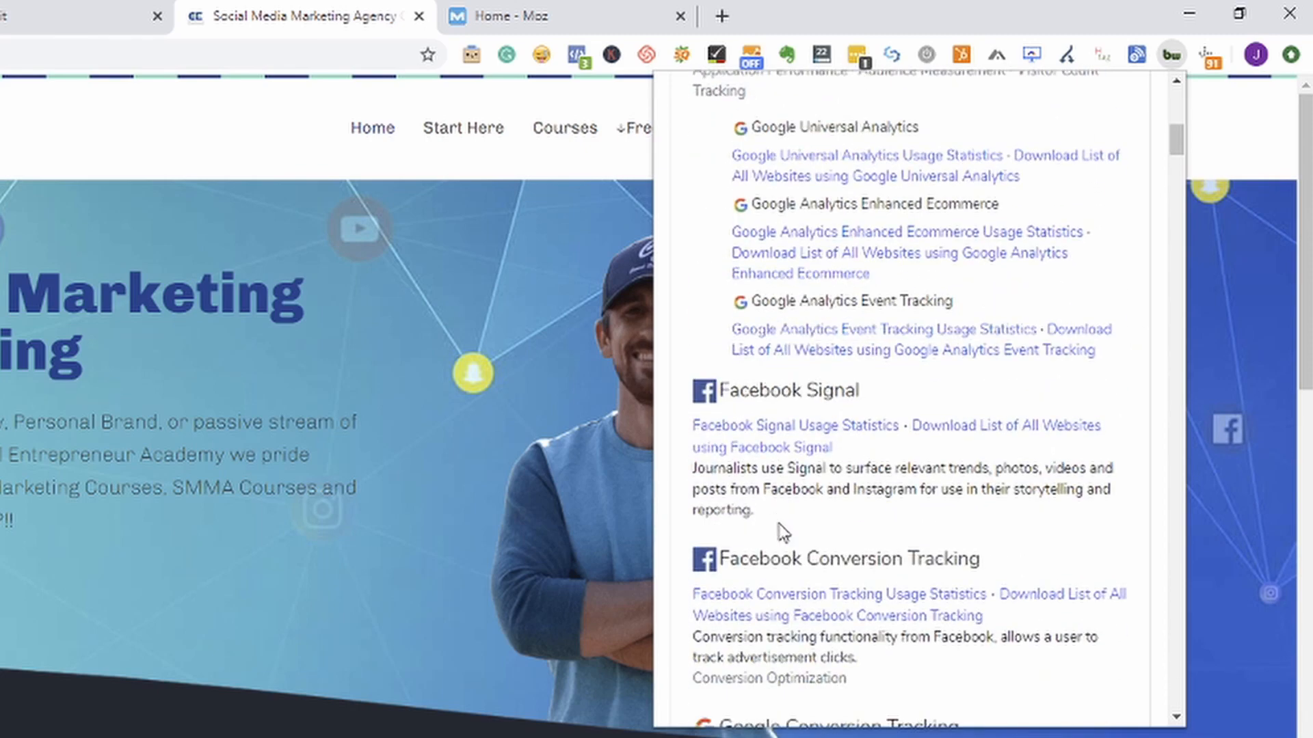
{"action": "scroll", "coordinate": [784, 518], "scroll_direction": "down", "scroll_amount": 3}
{"action": "scroll", "coordinate": [782, 531], "scroll_direction": "down", "scroll_amount": 4}
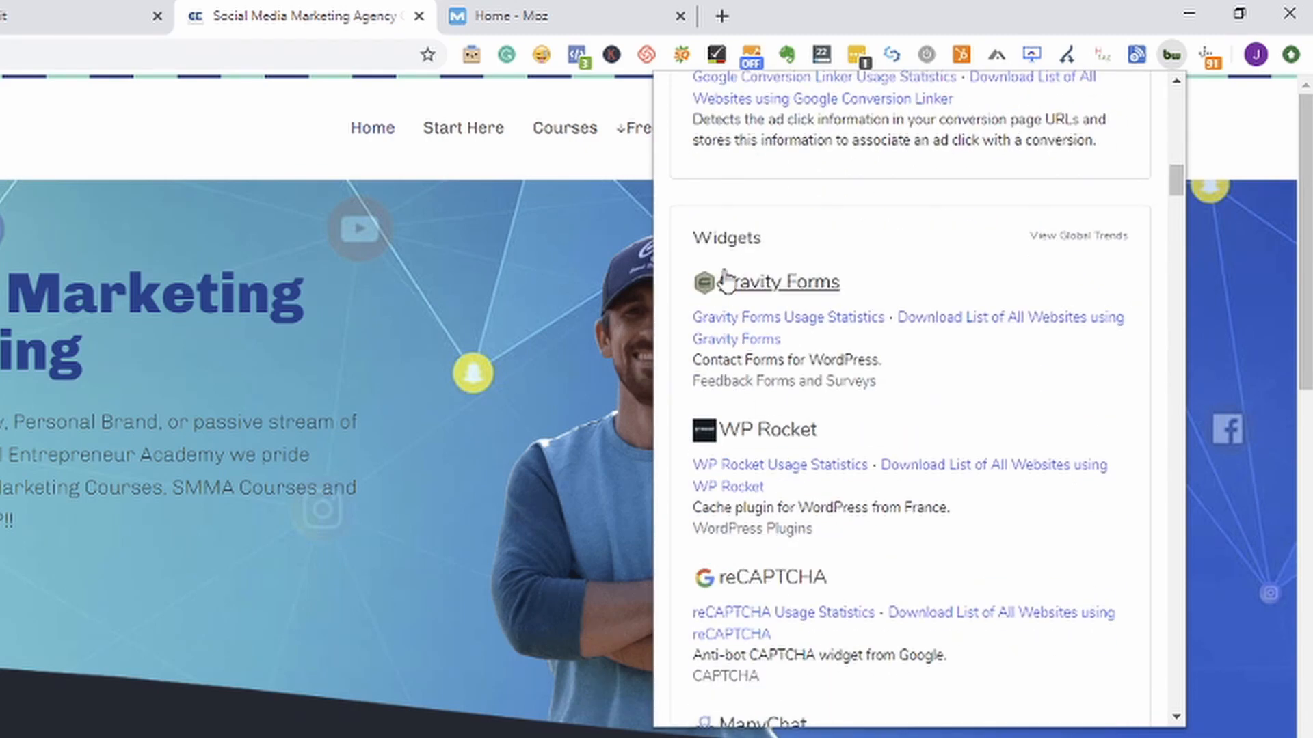
{"action": "scroll", "coordinate": [797, 295], "scroll_direction": "down", "scroll_amount": 2}
{"action": "scroll", "coordinate": [764, 252], "scroll_direction": "up", "scroll_amount": 1}
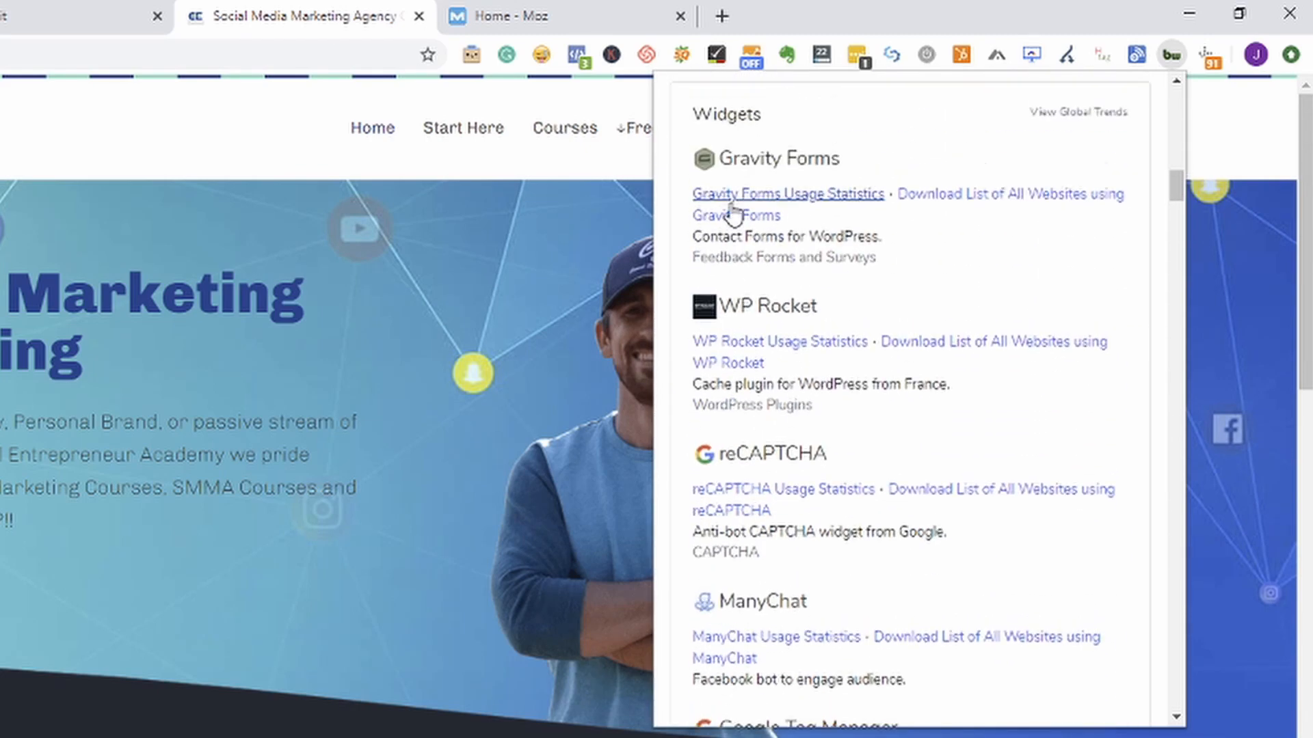
{"action": "scroll", "coordinate": [841, 431], "scroll_direction": "down", "scroll_amount": 1}
{"action": "scroll", "coordinate": [783, 397], "scroll_direction": "down", "scroll_amount": 1}
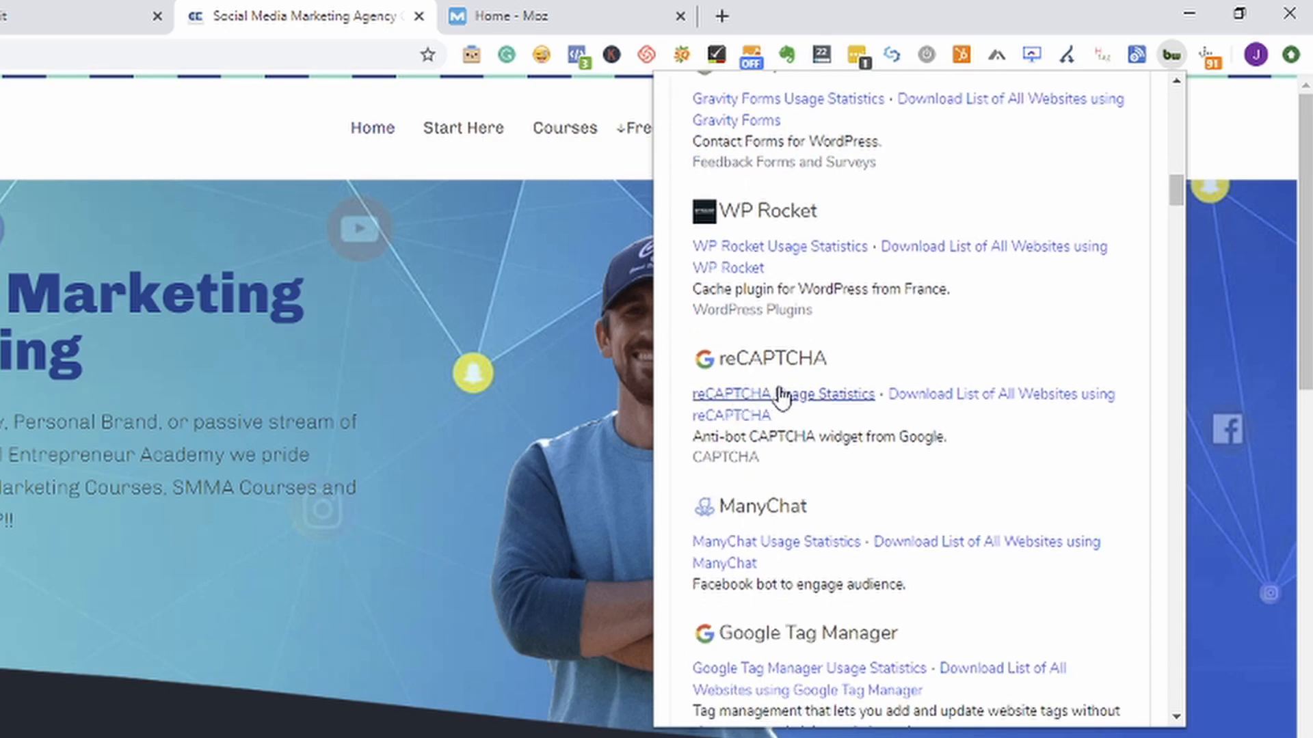
{"action": "scroll", "coordinate": [779, 390], "scroll_direction": "down", "scroll_amount": 1}
{"action": "scroll", "coordinate": [751, 397], "scroll_direction": "down", "scroll_amount": 3}
{"action": "scroll", "coordinate": [889, 358], "scroll_direction": "down", "scroll_amount": 4}
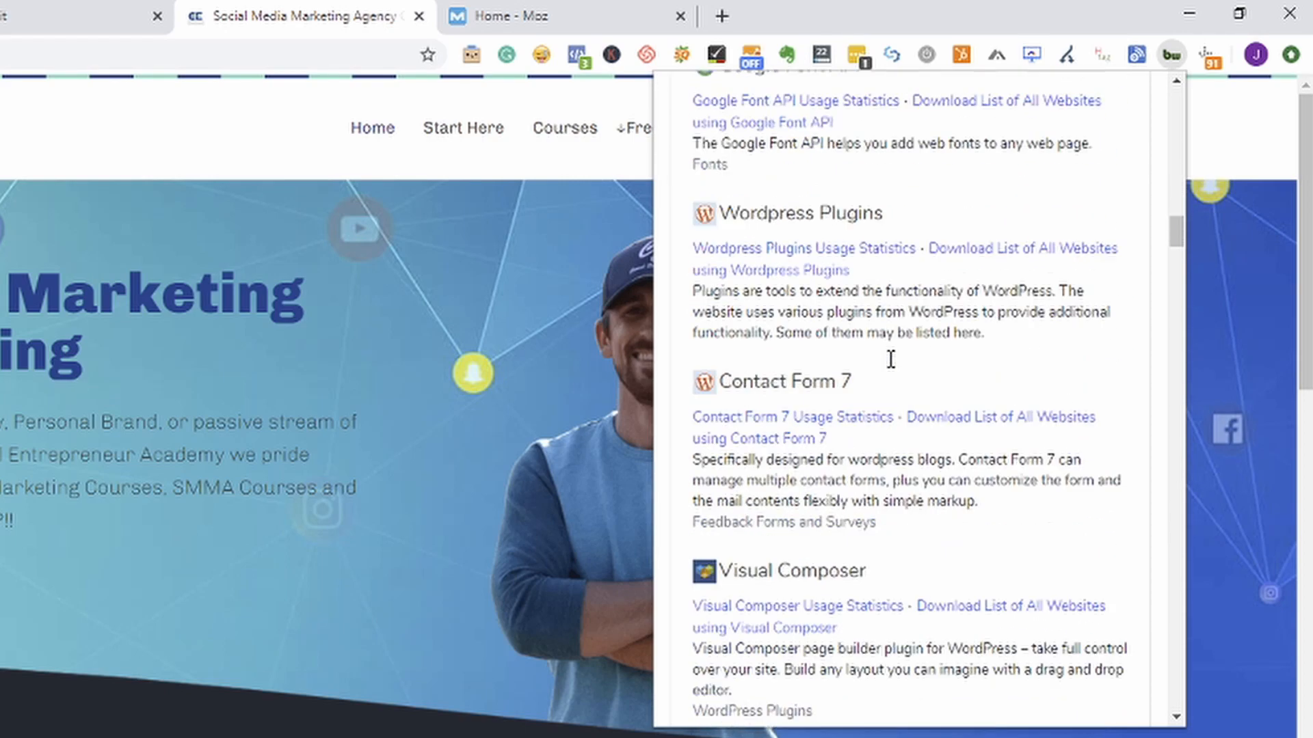
{"action": "scroll", "coordinate": [873, 359], "scroll_direction": "down", "scroll_amount": 4}
{"action": "scroll", "coordinate": [873, 360], "scroll_direction": "down", "scroll_amount": 4}
{"action": "scroll", "coordinate": [870, 364], "scroll_direction": "down", "scroll_amount": 2}
{"action": "scroll", "coordinate": [867, 371], "scroll_direction": "down", "scroll_amount": 5}
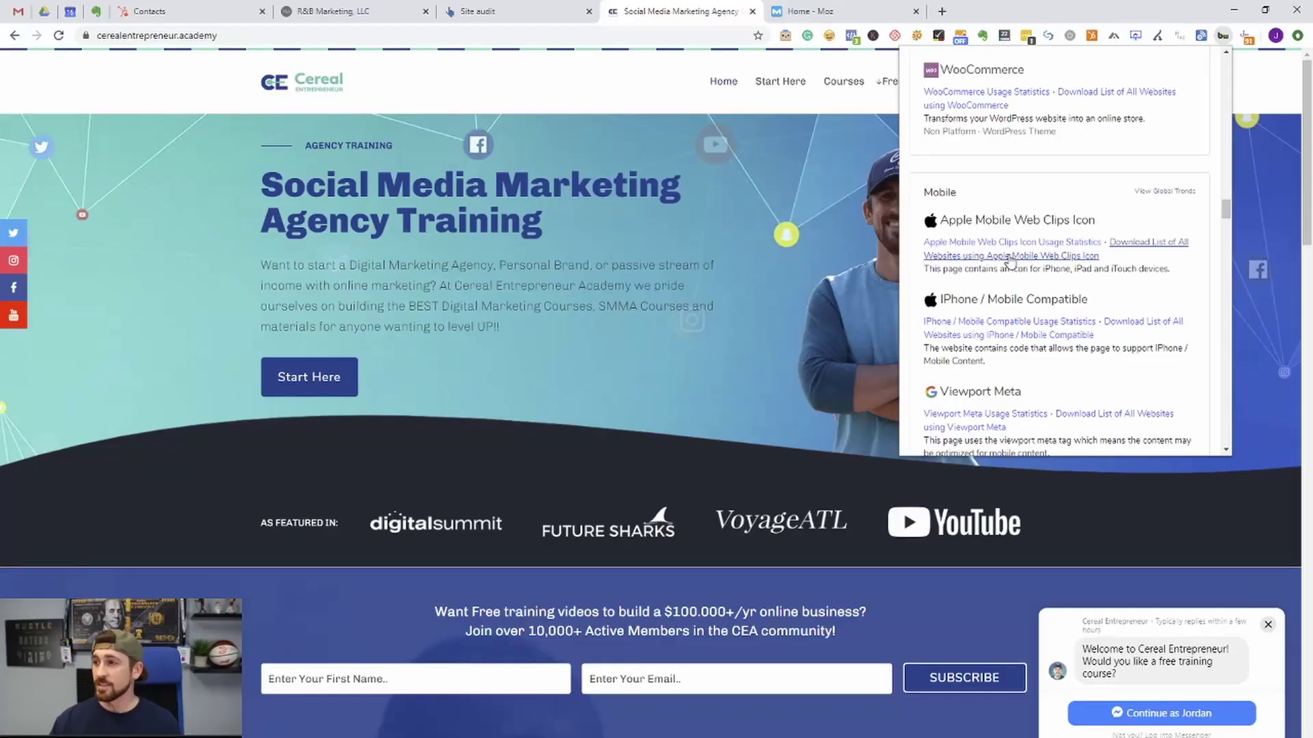
{"action": "scroll", "coordinate": [1119, 284], "scroll_direction": "up", "scroll_amount": 5}
{"action": "scroll", "coordinate": [1087, 272], "scroll_direction": "up", "scroll_amount": 5}
{"action": "scroll", "coordinate": [1110, 267], "scroll_direction": "up", "scroll_amount": 5}
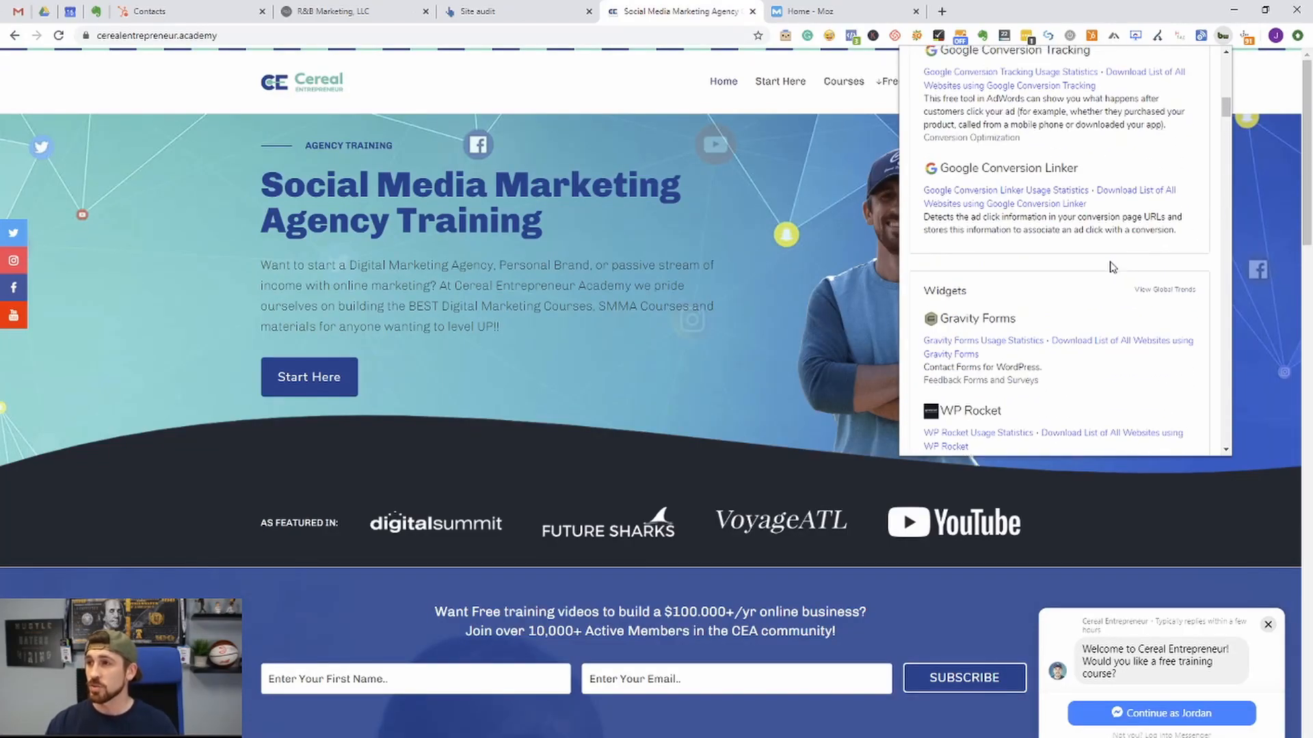
{"action": "scroll", "coordinate": [1107, 270], "scroll_direction": "up", "scroll_amount": 5}
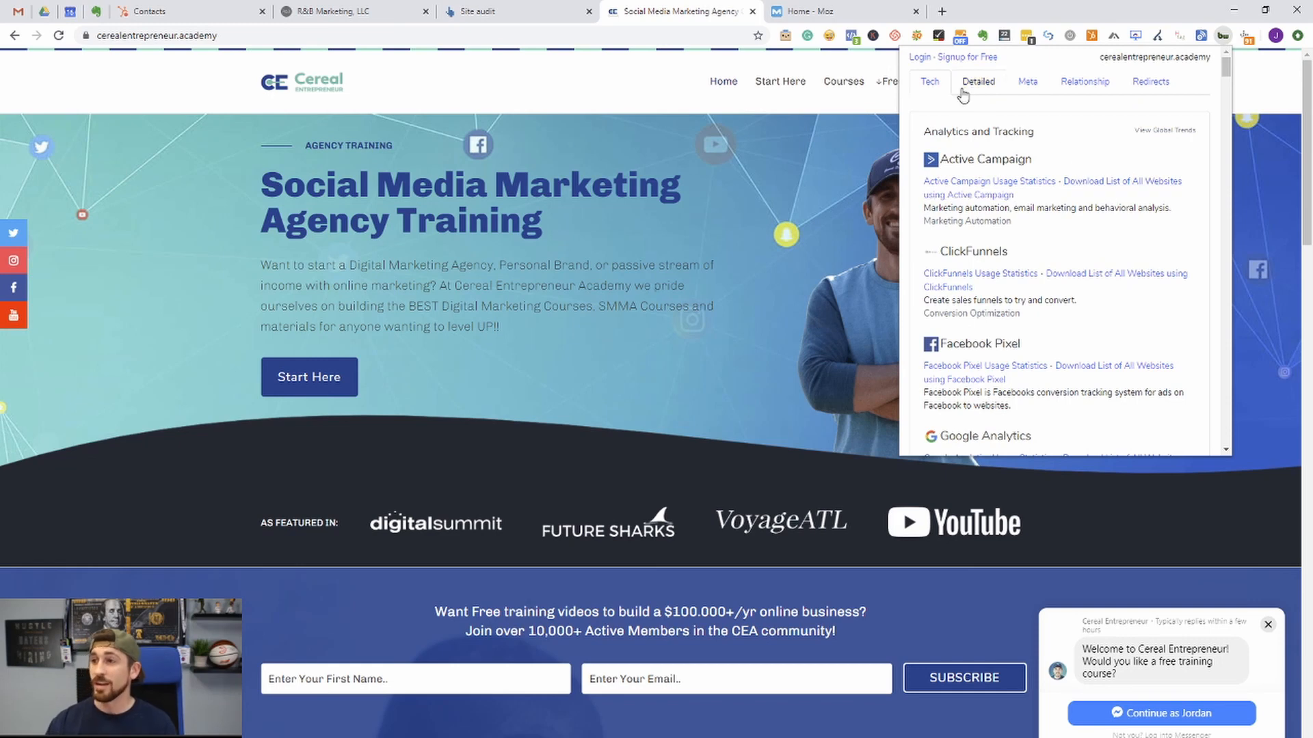